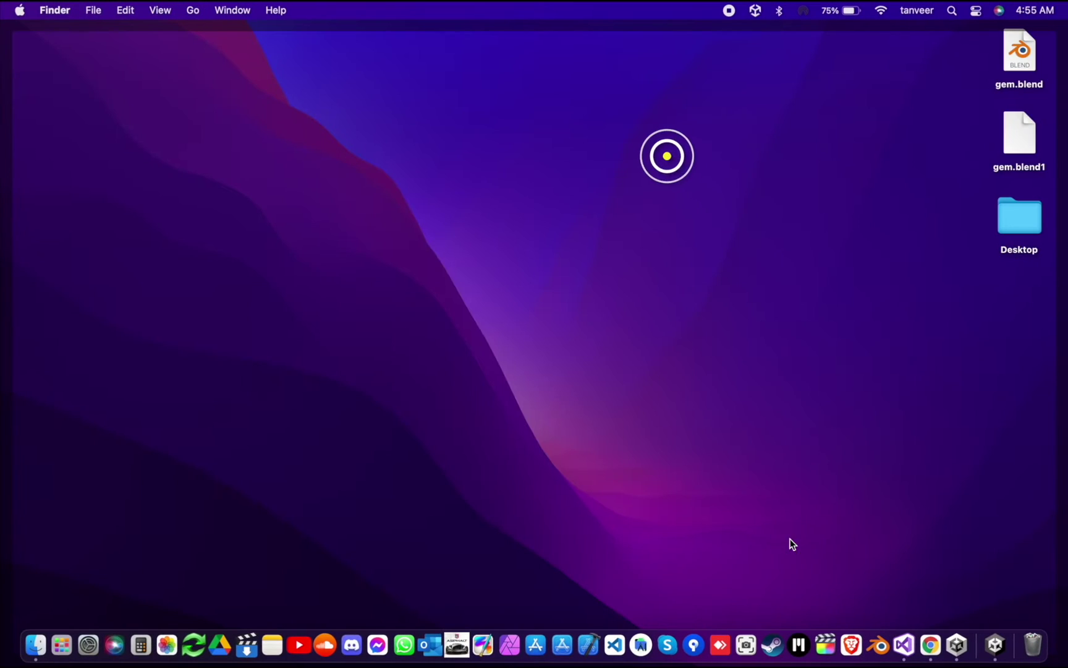
Step: Open gem.blend from the desktop in Blender
double_click(1027, 65)
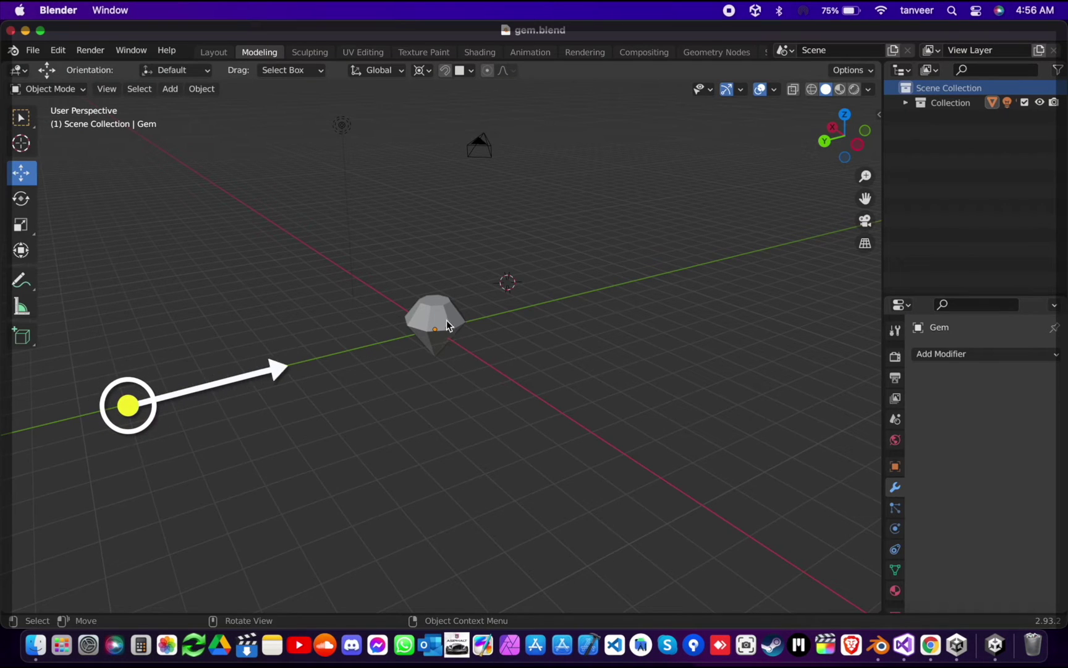
Step: List Camera, Gem and Light in the Collection and show Gem's transform: location 0, rotation 0, scale 1
left_click(440, 318)
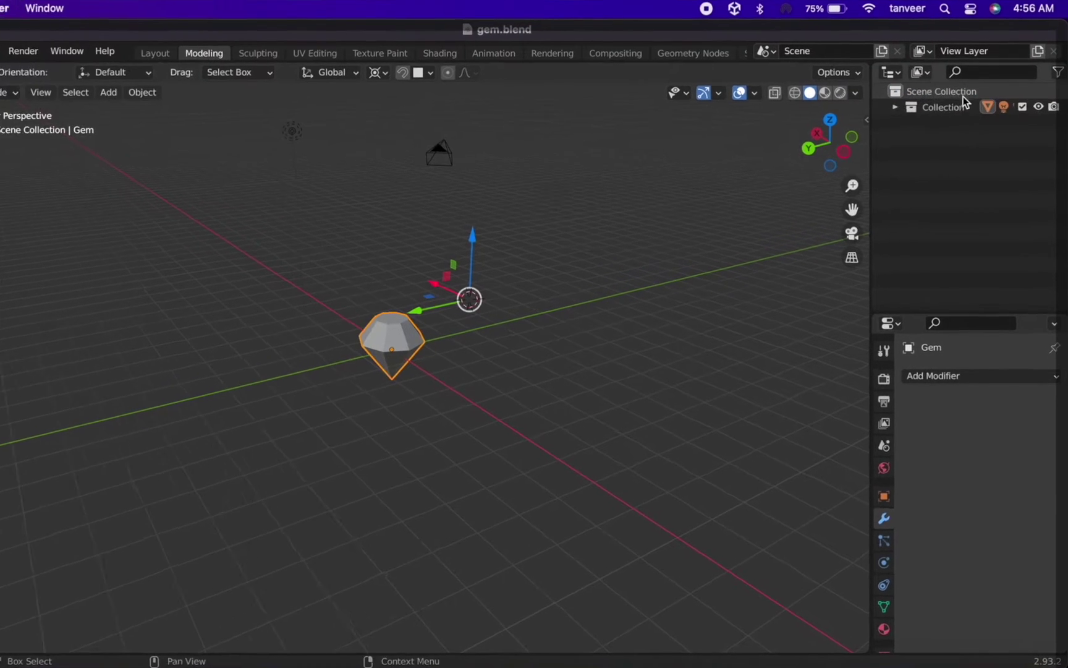
left_click(895, 107)
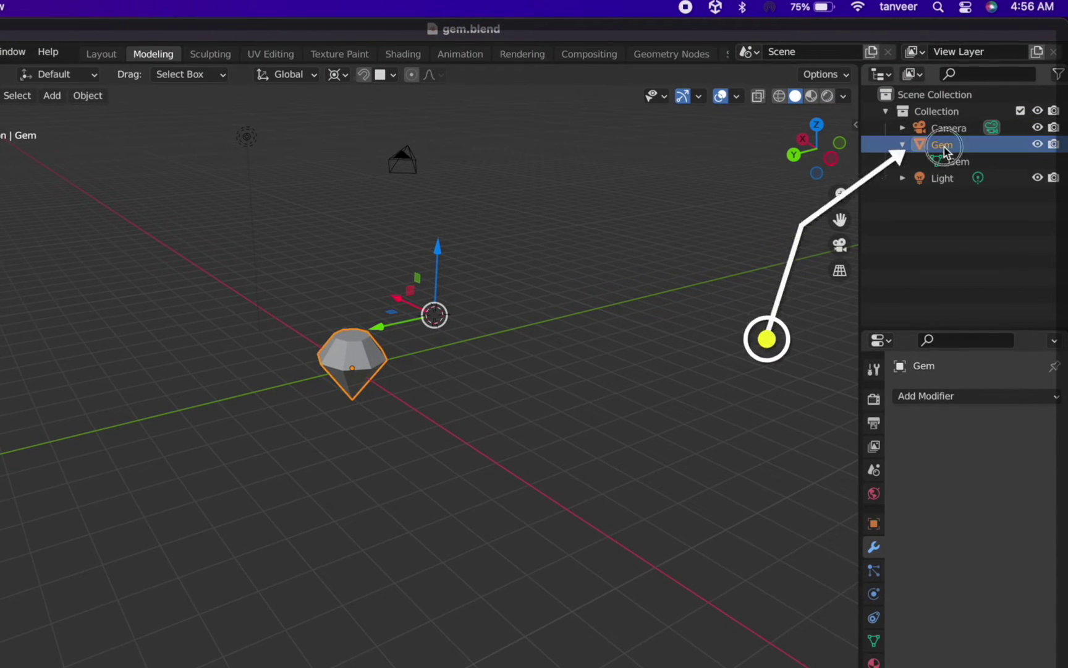
left_click(592, 296)
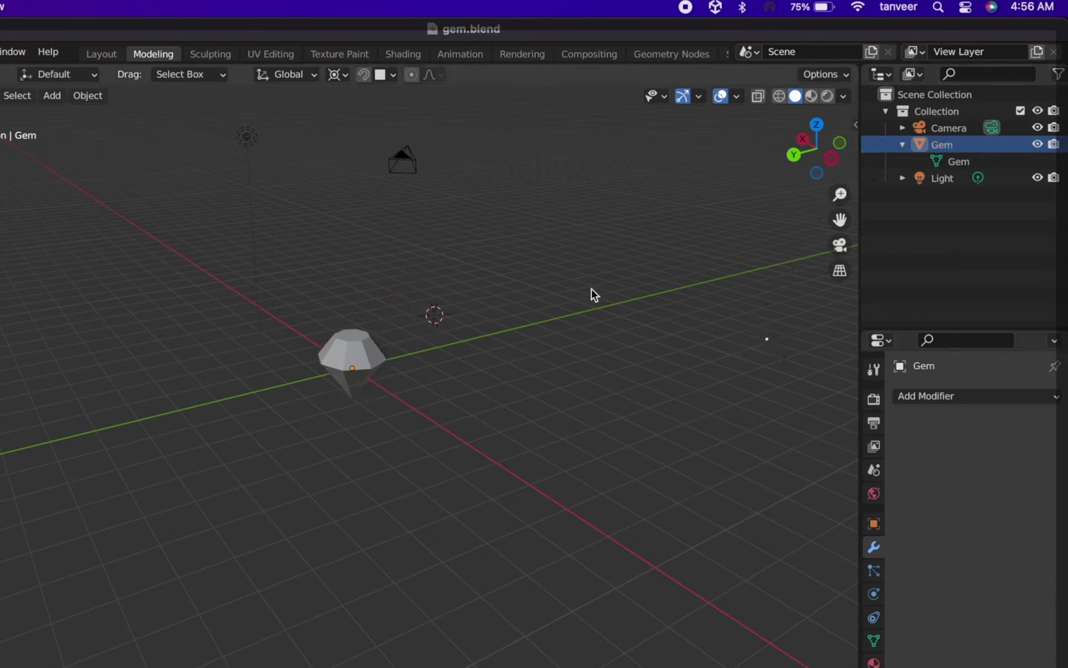
left_click(857, 126)
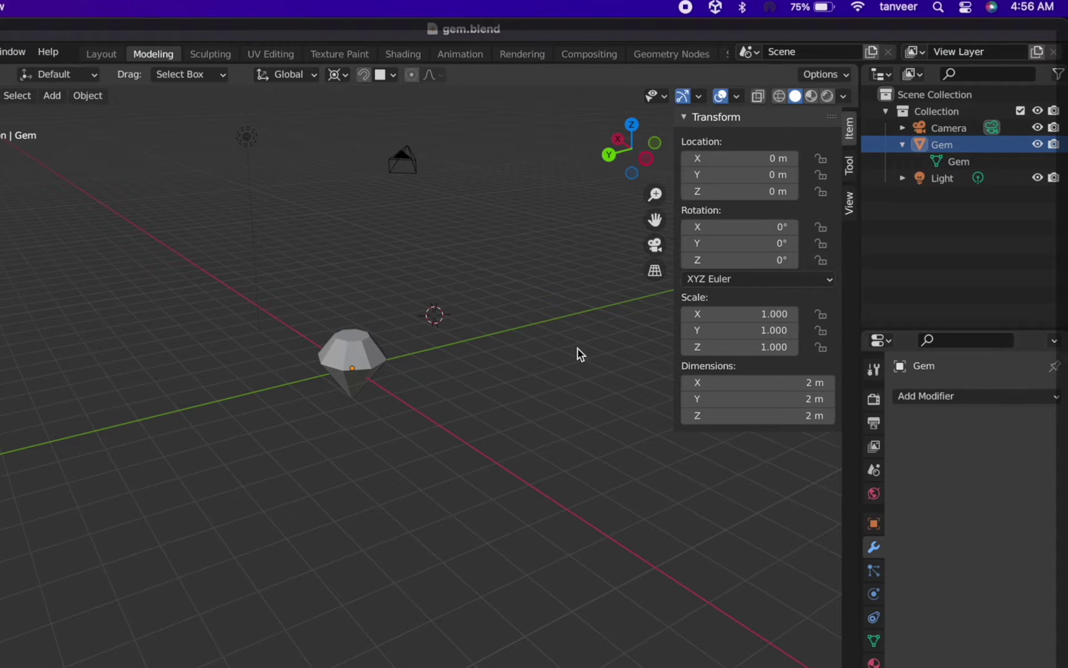
key("n")
key("n")
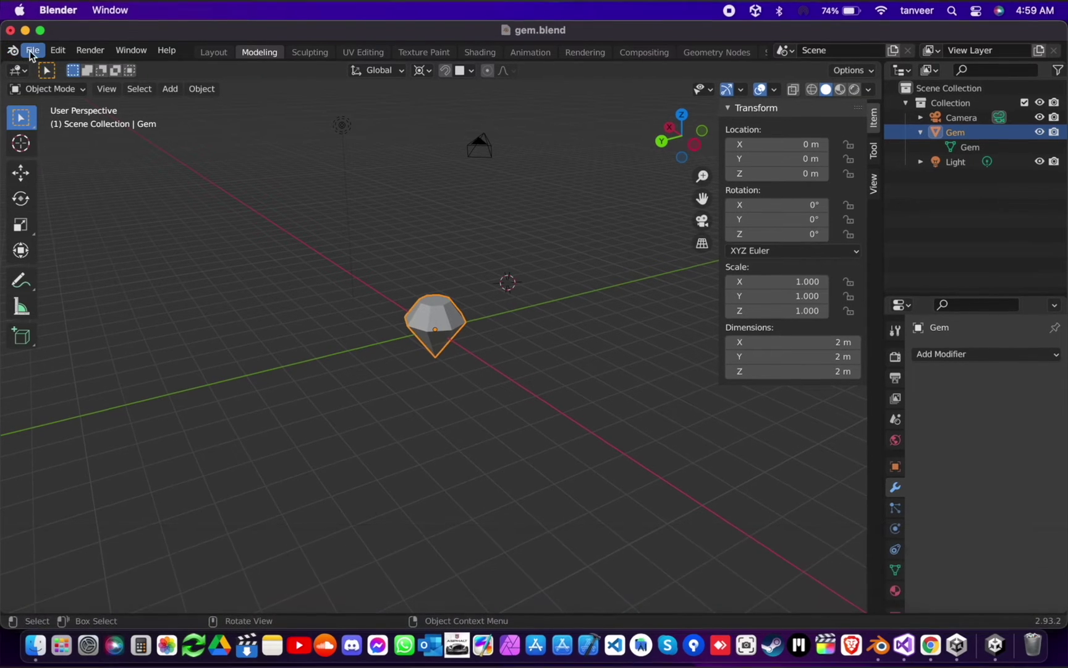
Step: Start an FBX export and create a Models folder in the Unity project's Assets as its destination
left_click(32, 50)
mouse_move(129, 341)
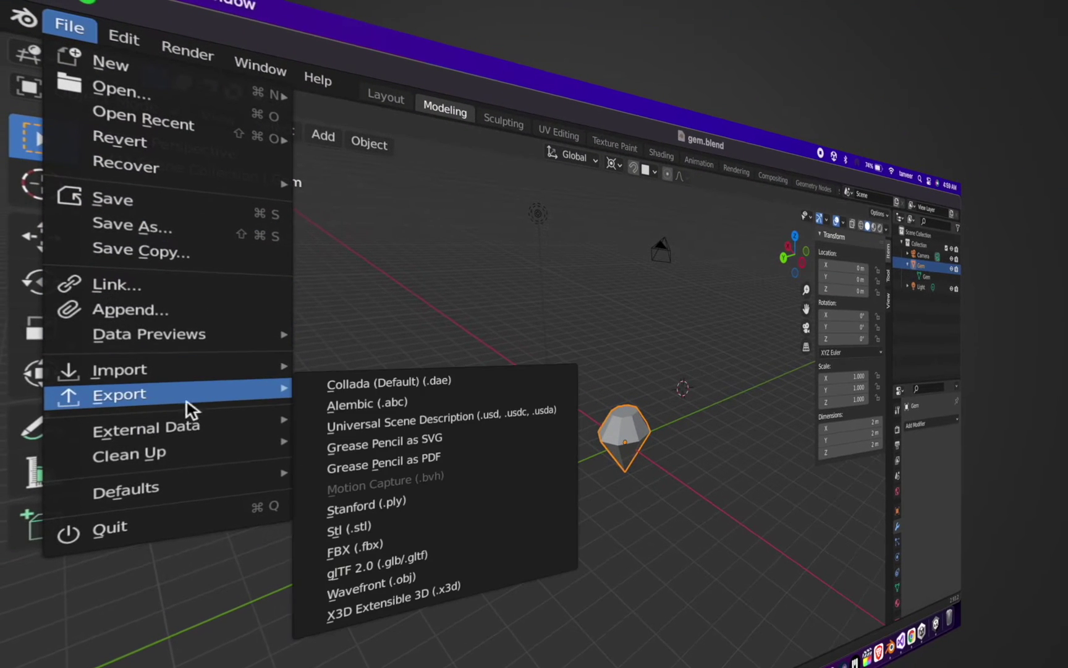
left_click(460, 526)
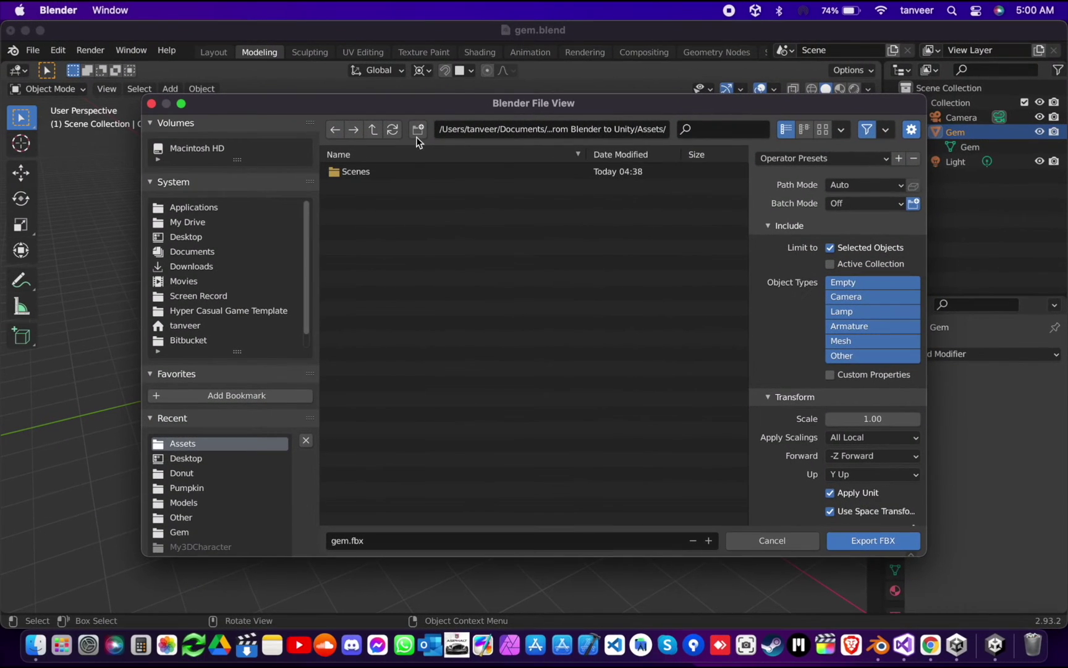
left_click(417, 129)
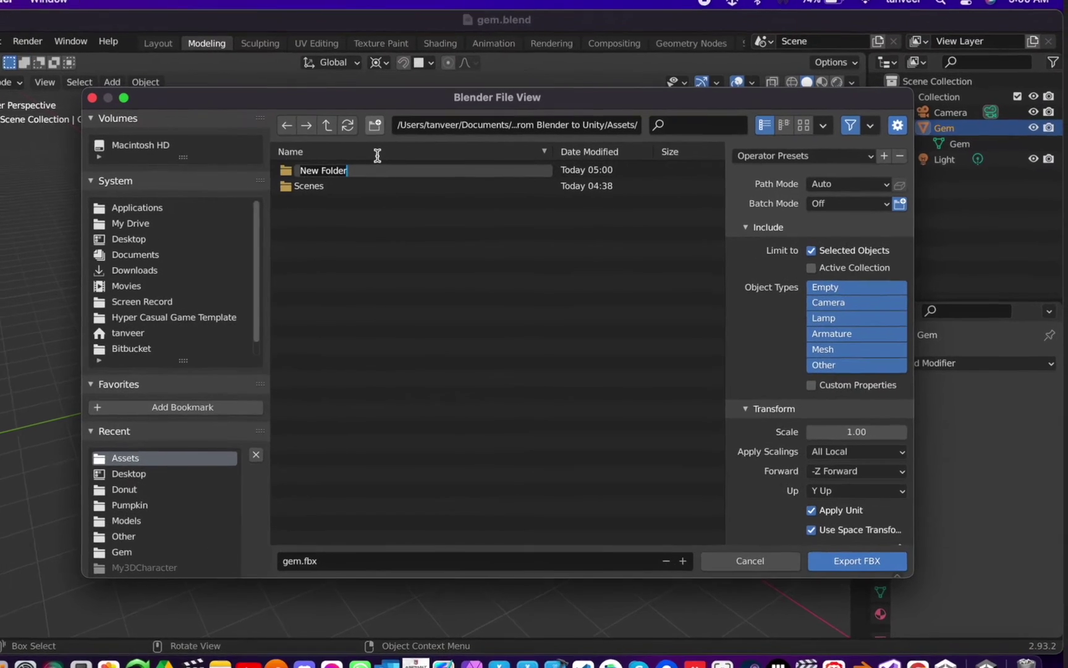
type("Models")
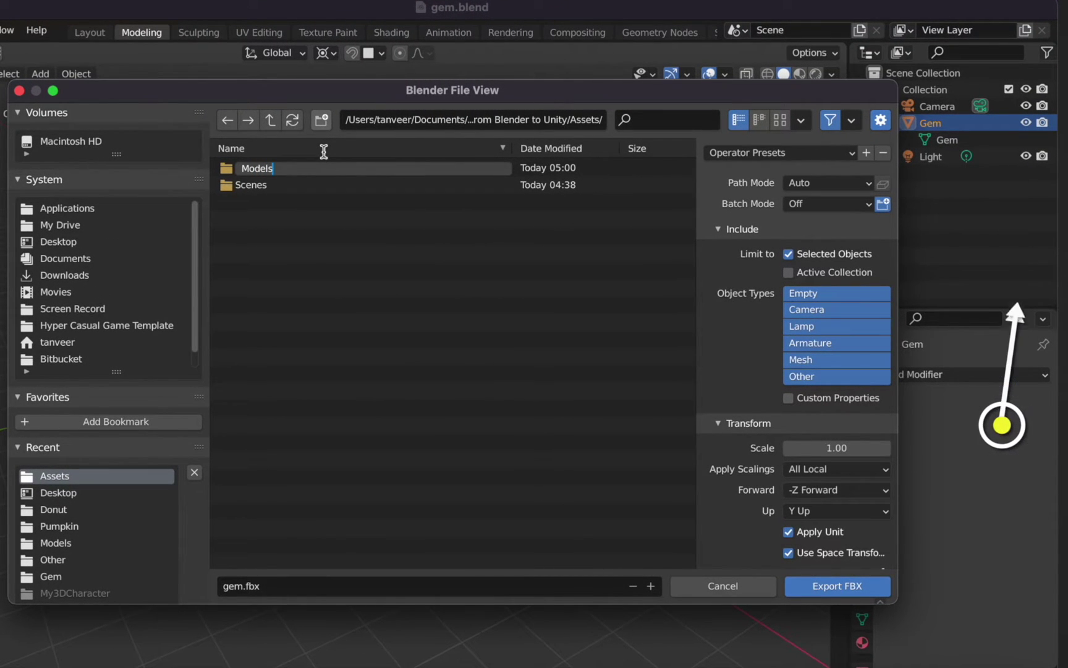
key("Return")
key("Return")
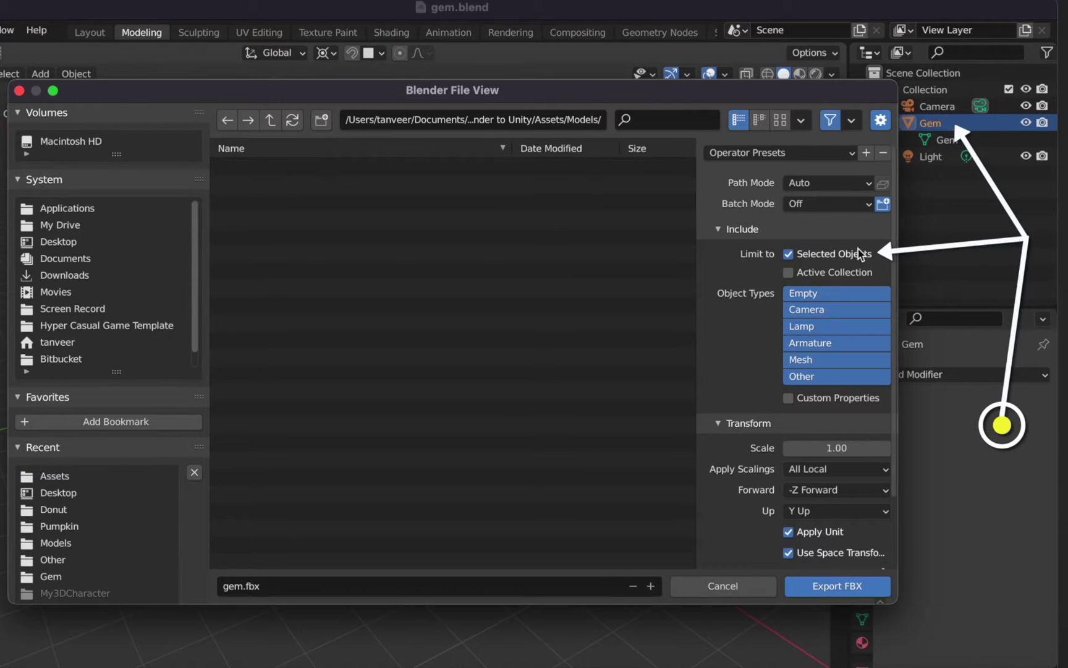
Step: Export gem.fbx into Assets/Models, limited to selected objects
left_click(829, 254)
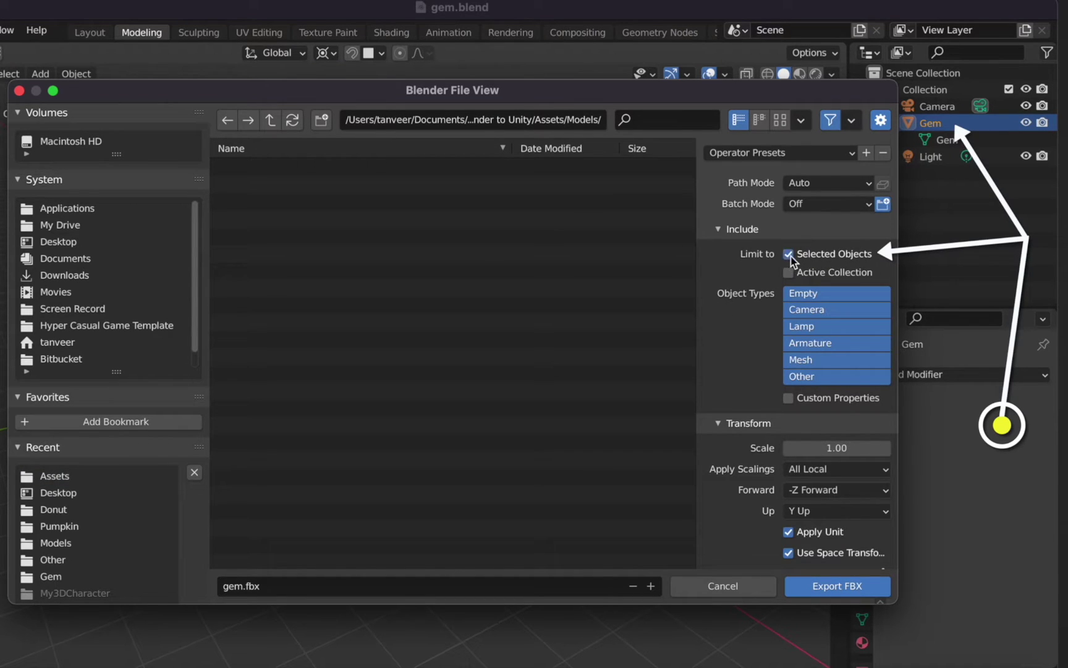
left_click_drag(895, 234, 892, 342)
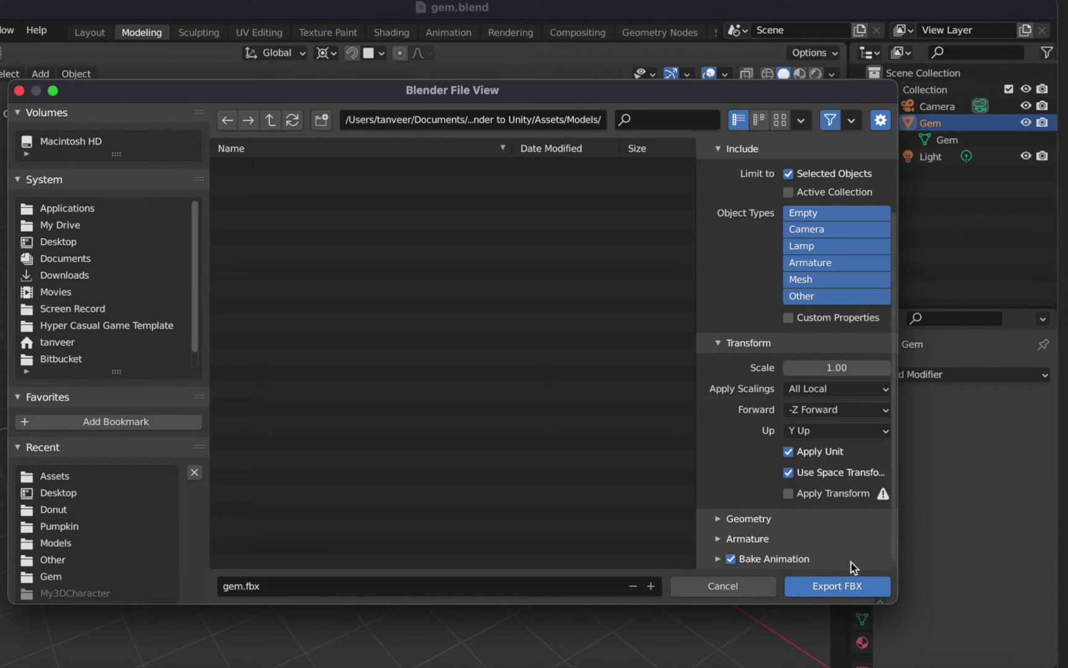
left_click(818, 587)
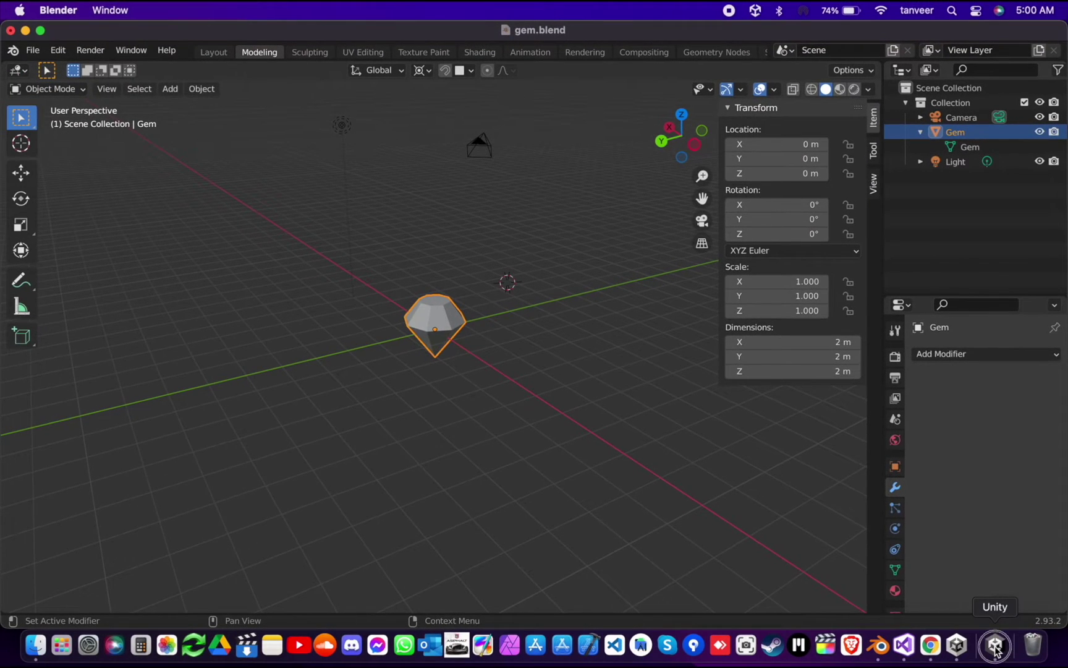
Step: Place the gem model from Assets/Models into SampleScene and check its rotation X -89.98 and scale 100
left_click(996, 646)
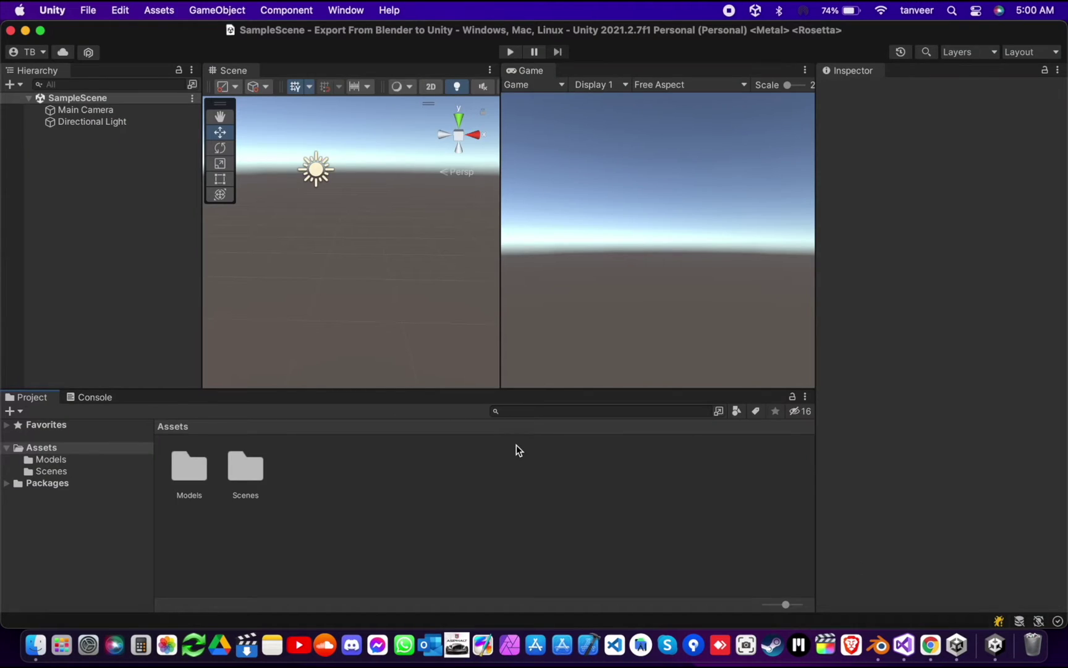
left_click(63, 460)
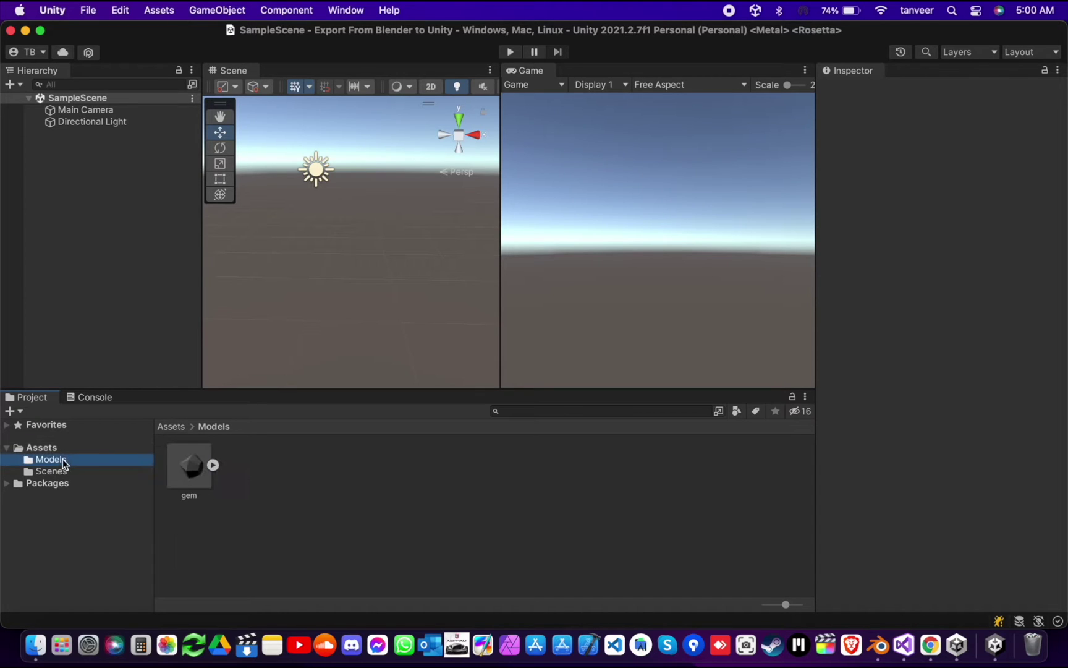
left_click(186, 471)
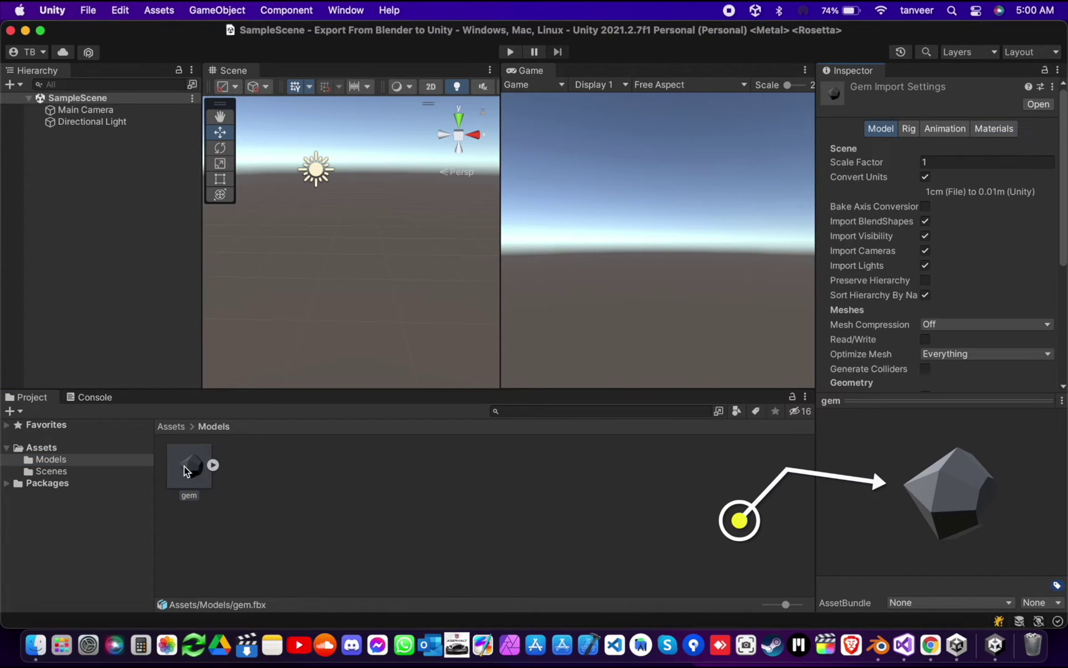
left_click_drag(183, 465, 111, 274)
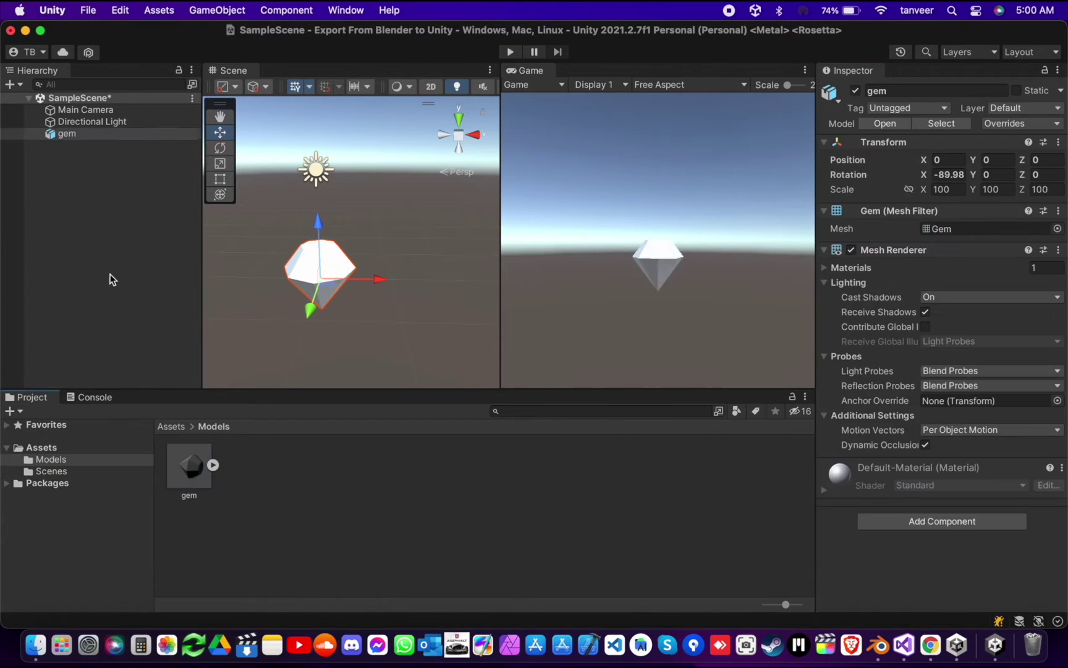
left_click(74, 134)
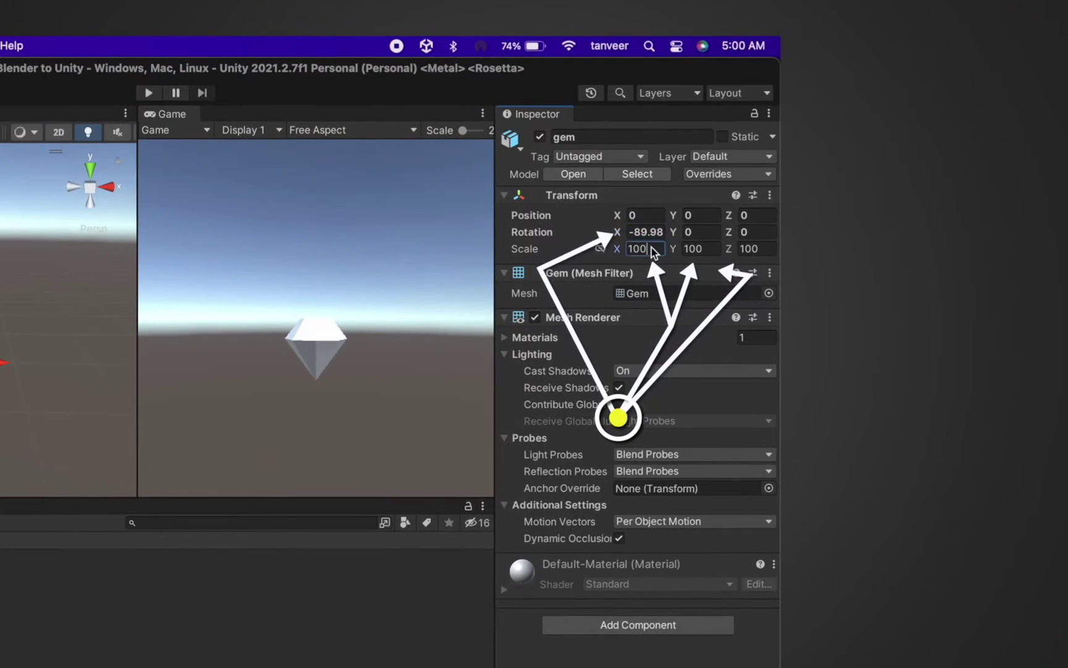
left_click(1004, 189)
left_click(754, 248)
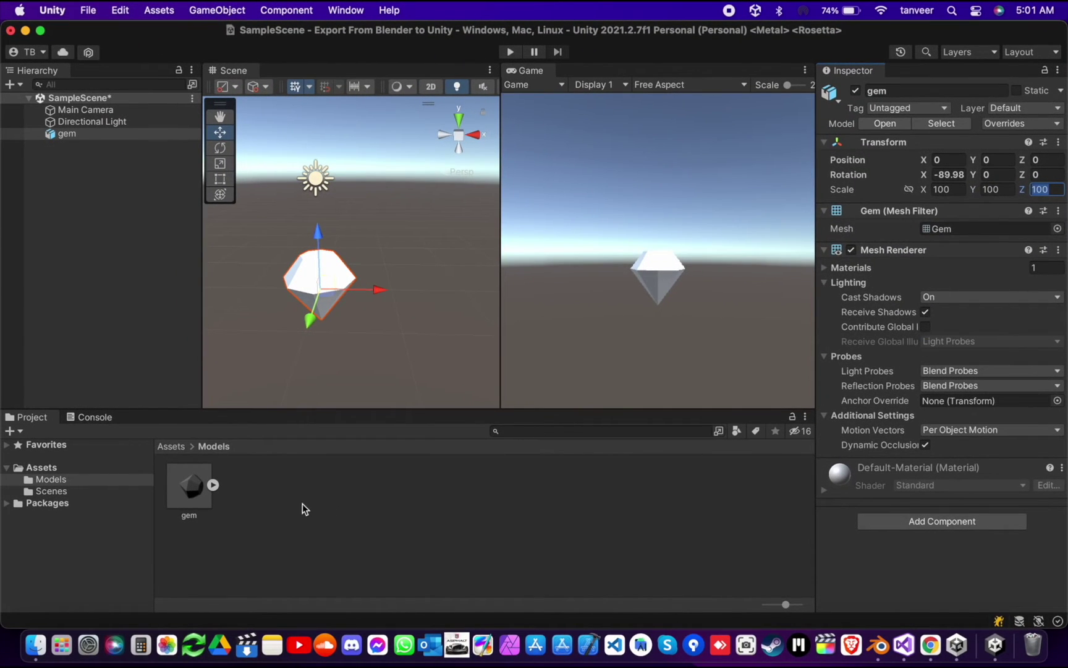
Step: Create a Materials folder in Assets
left_click(302, 503)
left_click(62, 470)
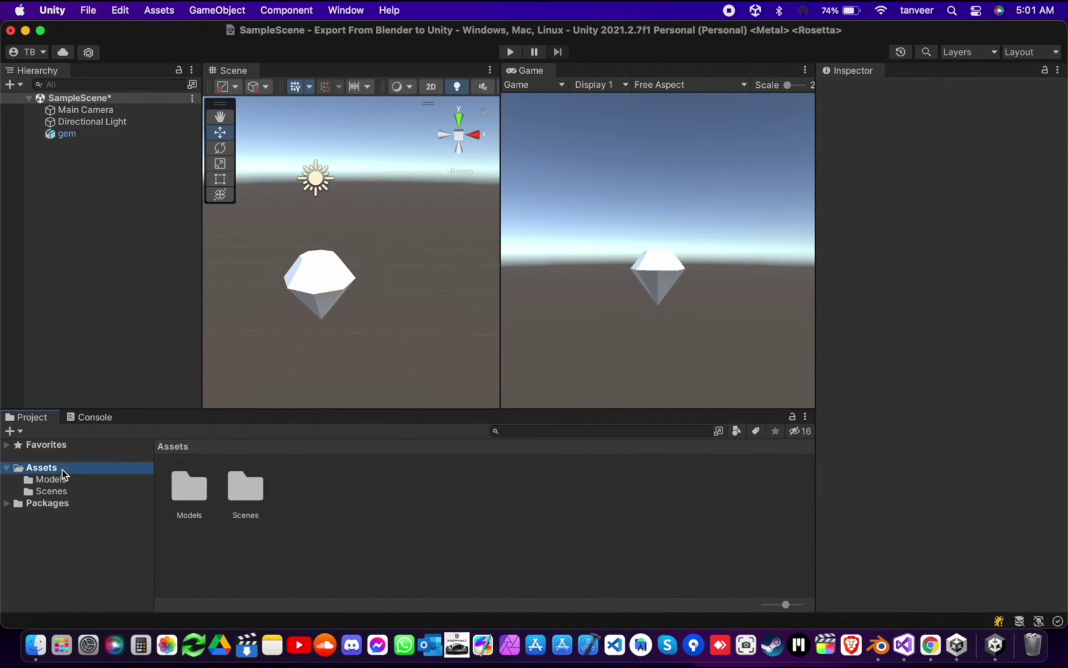
right_click(66, 474)
mouse_move(204, 215)
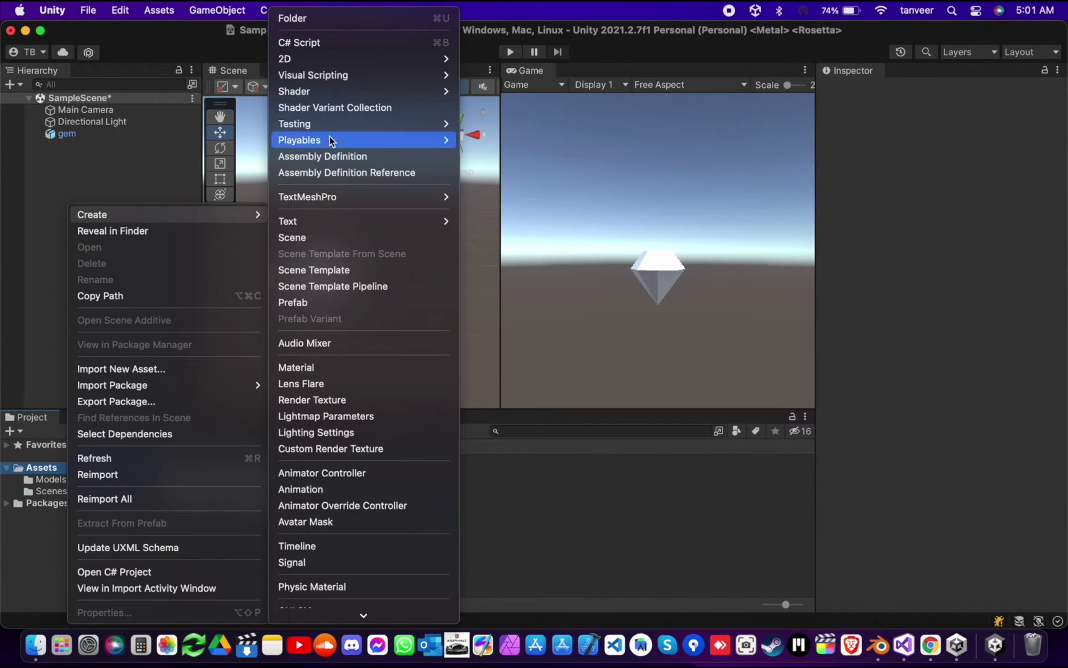
left_click(340, 19)
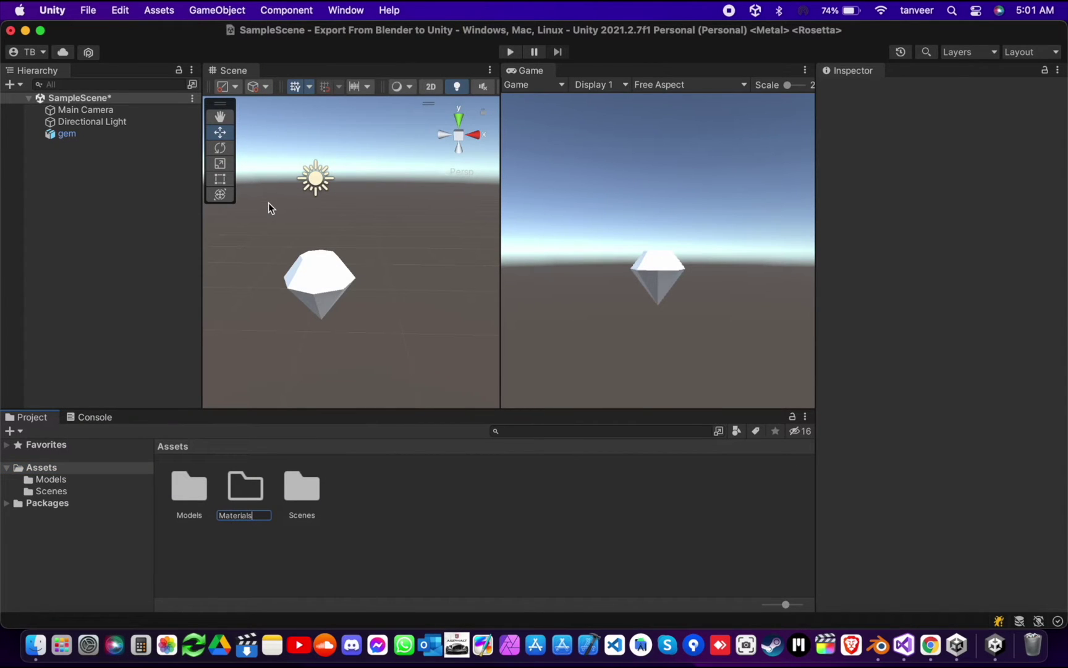
key("Return")
double_click(189, 485)
Step: Create a material named gem in Materials and assign it to the gem's Element 0 slot
right_click(191, 485)
mouse_move(210, 214)
left_click(485, 369)
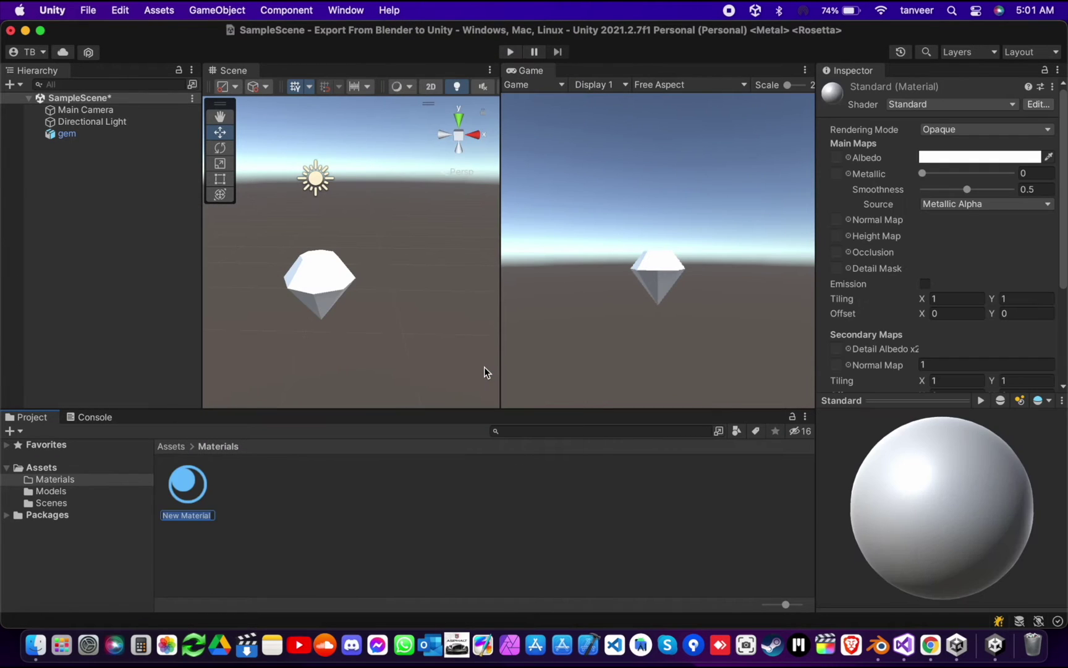
type("gem")
key("Return")
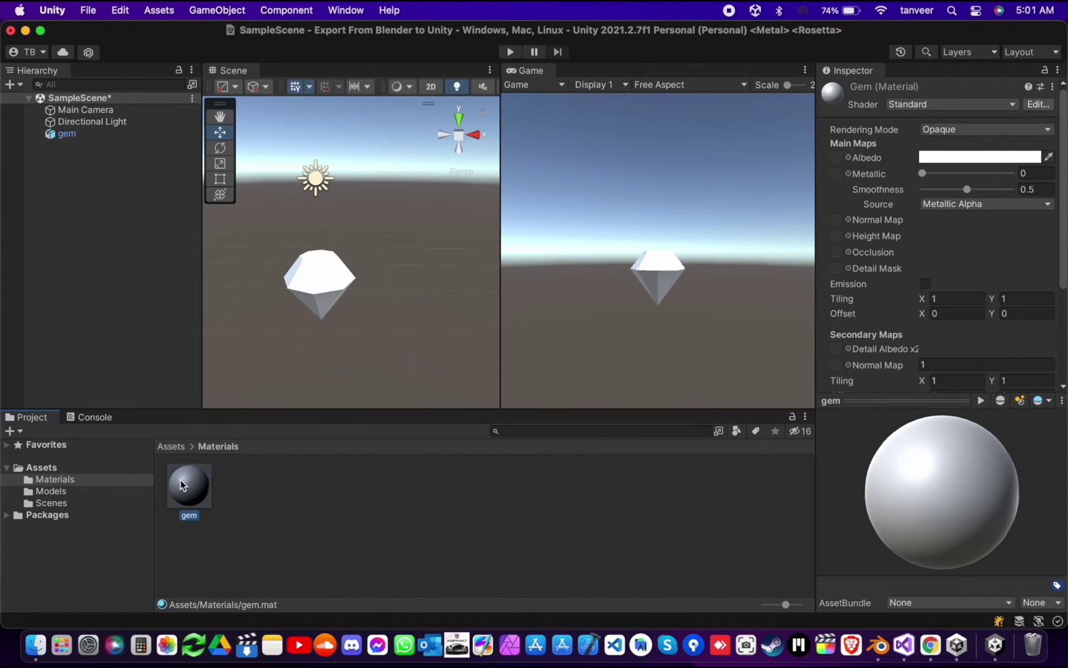
left_click(124, 139)
left_click(852, 267)
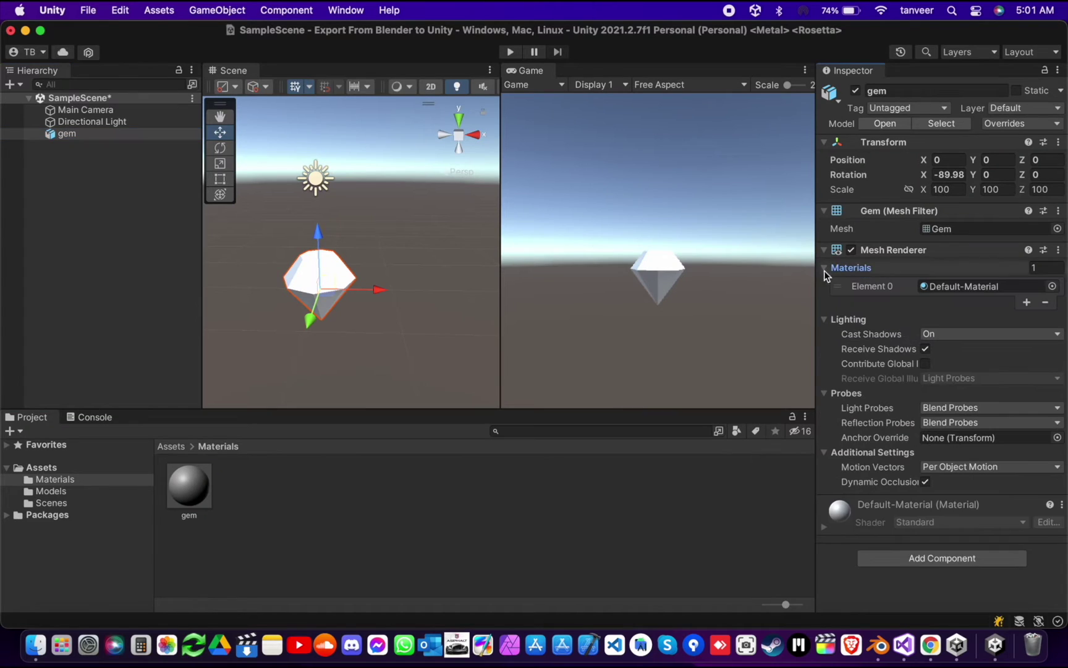
left_click_drag(194, 495, 977, 287)
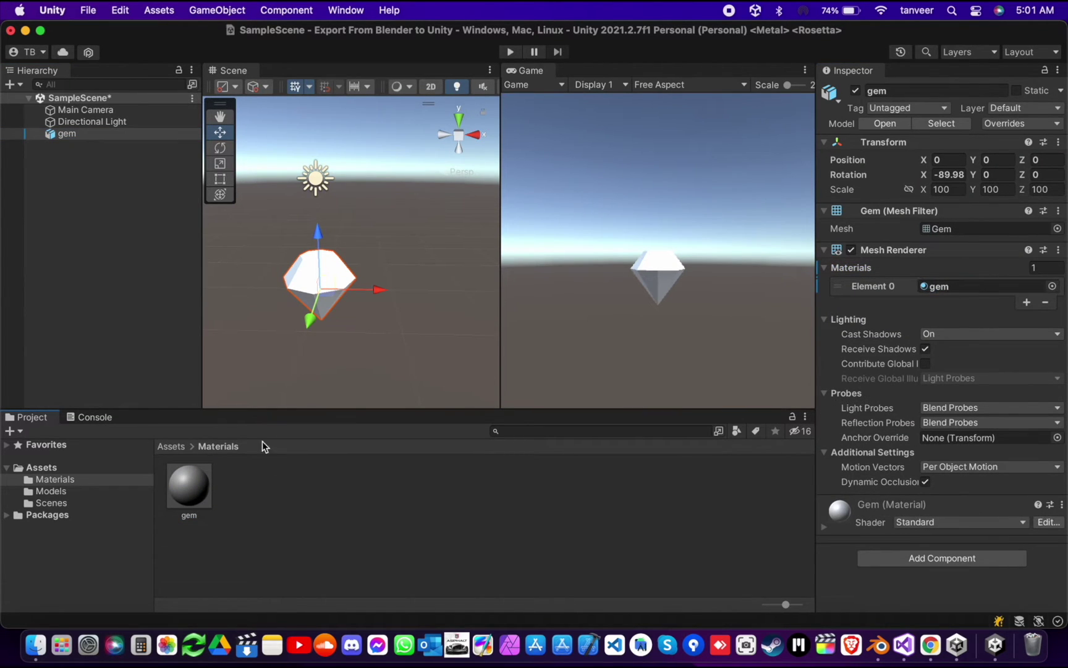
Step: Set the gem material's Albedo colour to purple (BF1CB1)
left_click(189, 487)
left_click(942, 159)
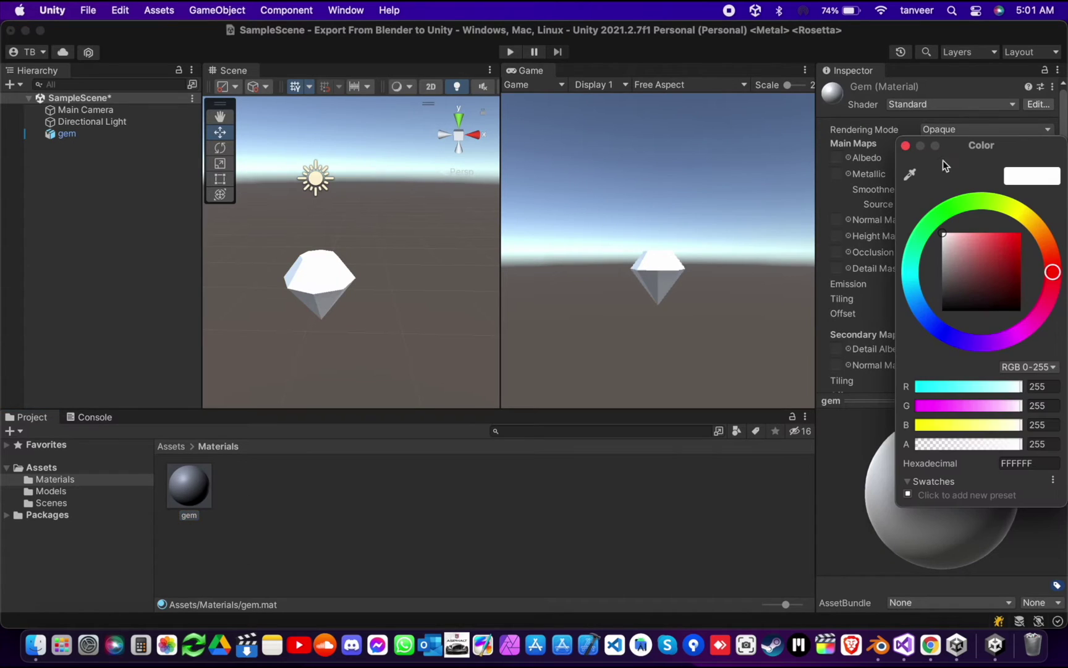
left_click(1022, 327)
left_click_drag(1005, 248, 1009, 258)
left_click(906, 146)
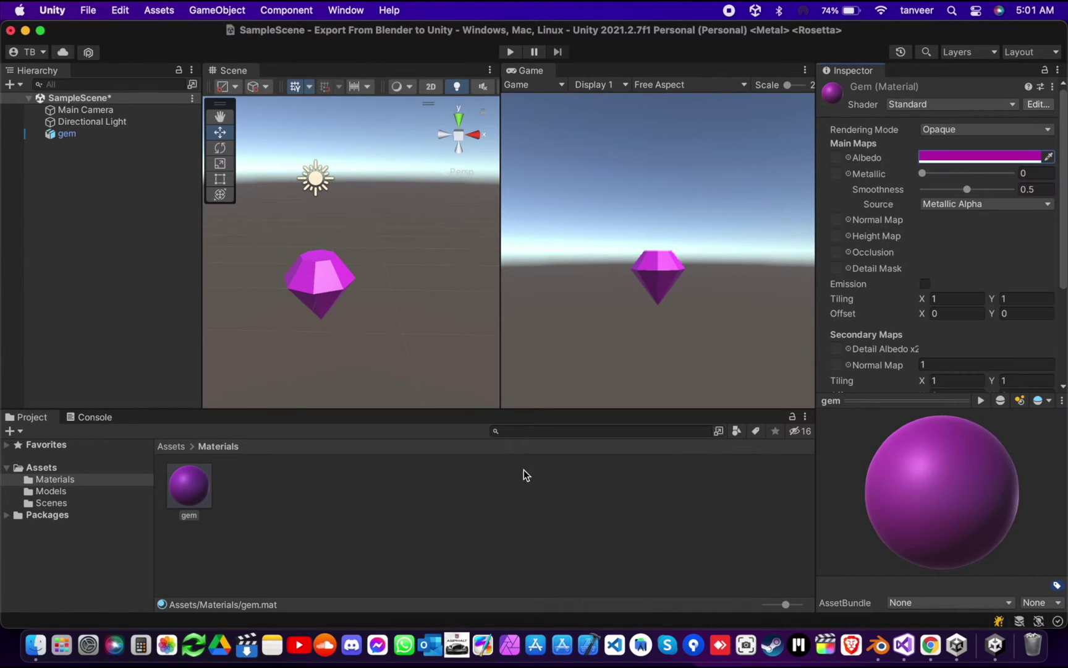
left_click(43, 468)
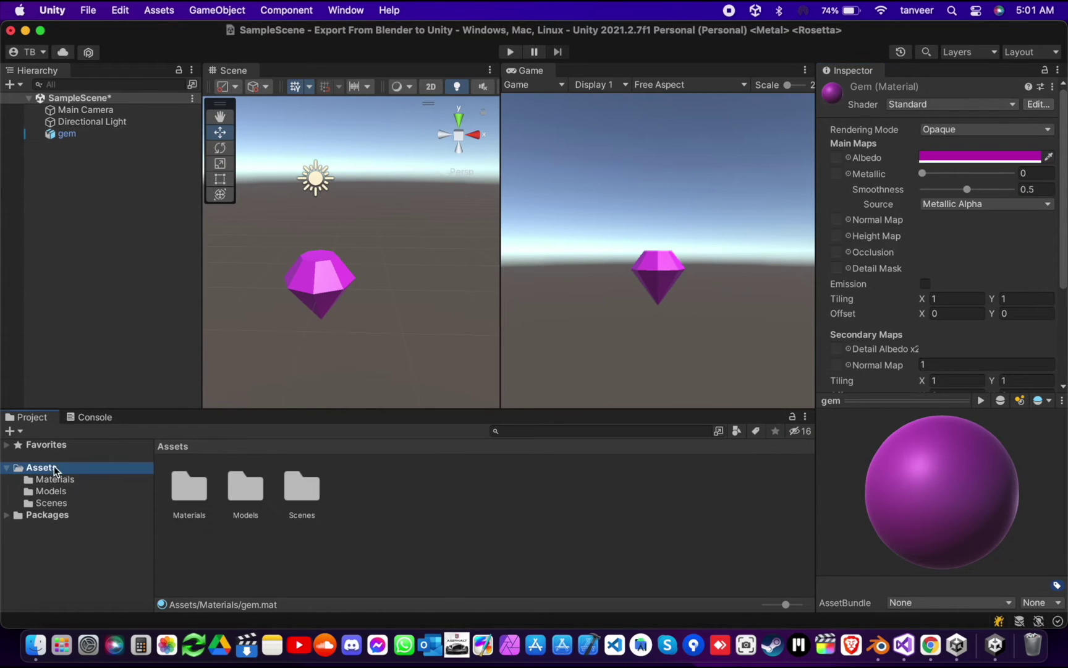
Step: Create a Scripts folder in Assets
right_click(43, 468)
mouse_move(155, 216)
left_click(307, 19)
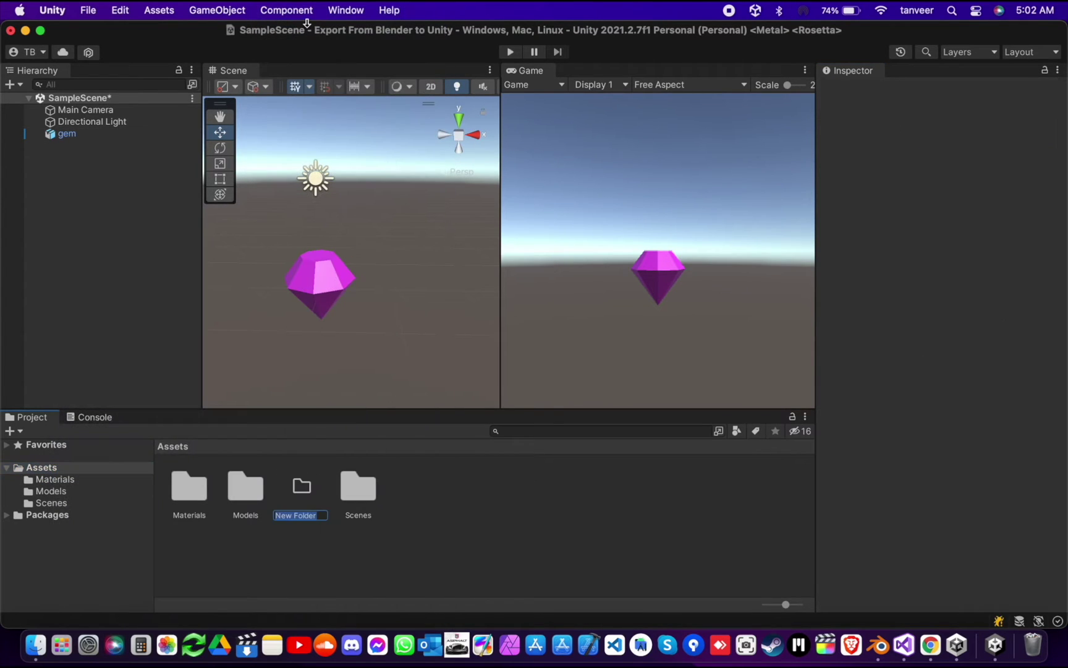
key("Return")
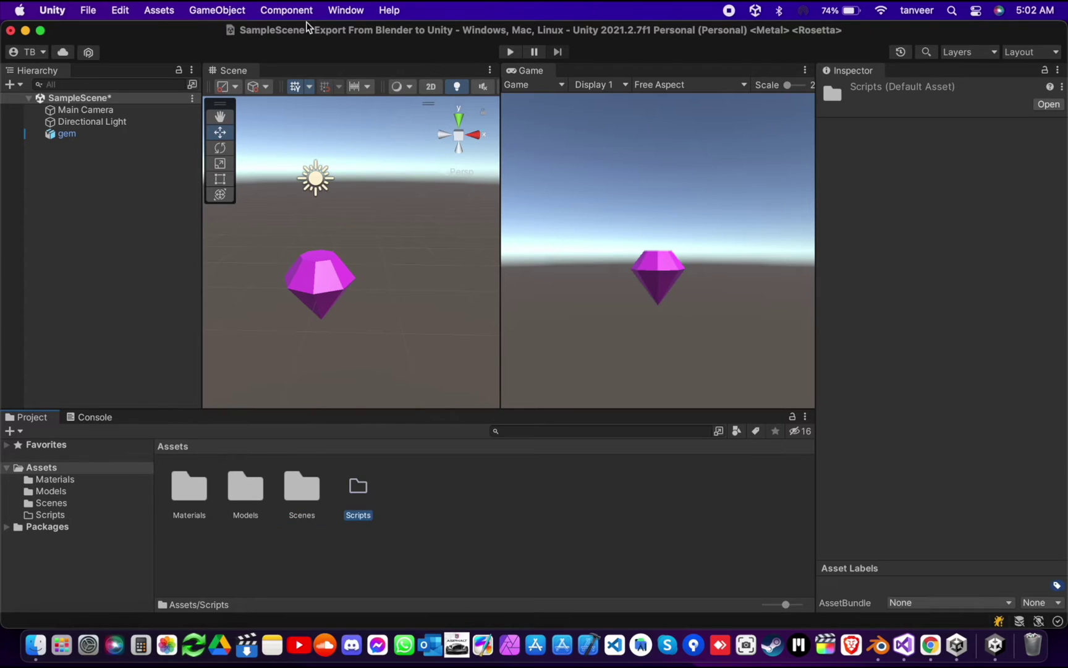
double_click(362, 501)
Step: Create a C# script named GemRotate in the Scripts folder
right_click(189, 489)
mouse_move(239, 212)
left_click(445, 39)
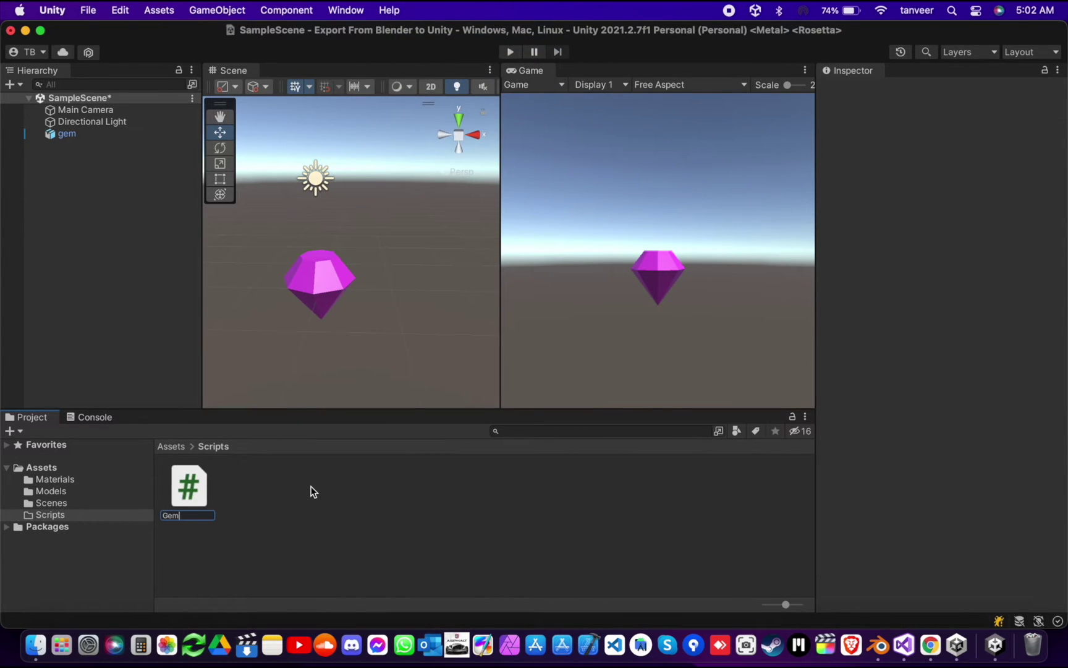
type("GemRotate")
key("Return")
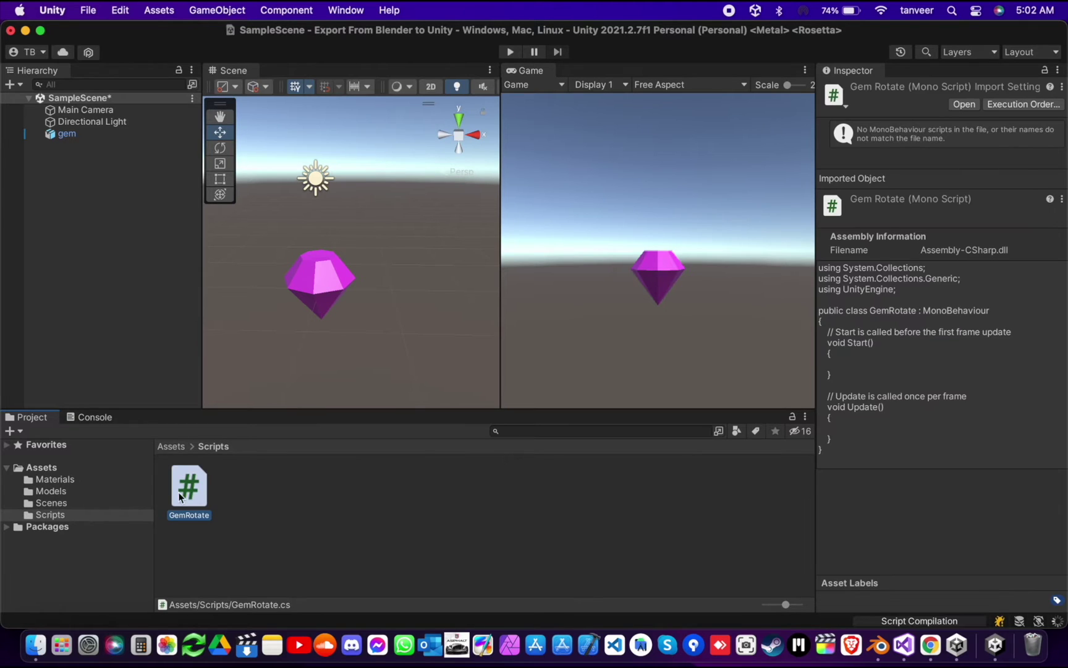
Step: Write transform.Rotate(Vector3.up); inside GemRotate's Update method in Visual Studio
double_click(190, 485)
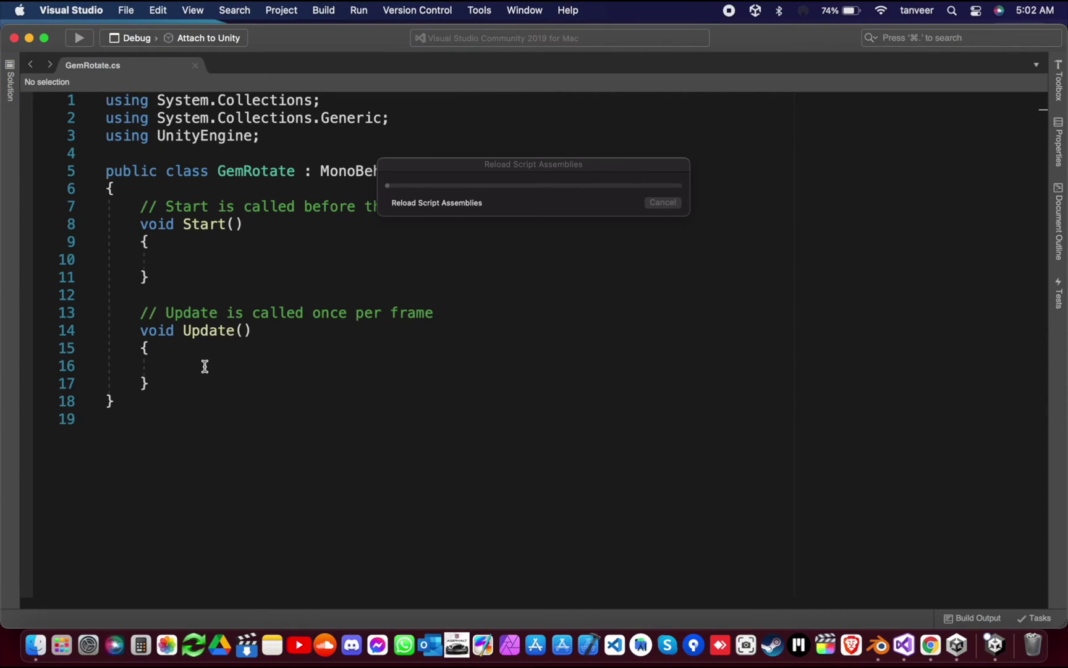
left_click(205, 366)
type("trans")
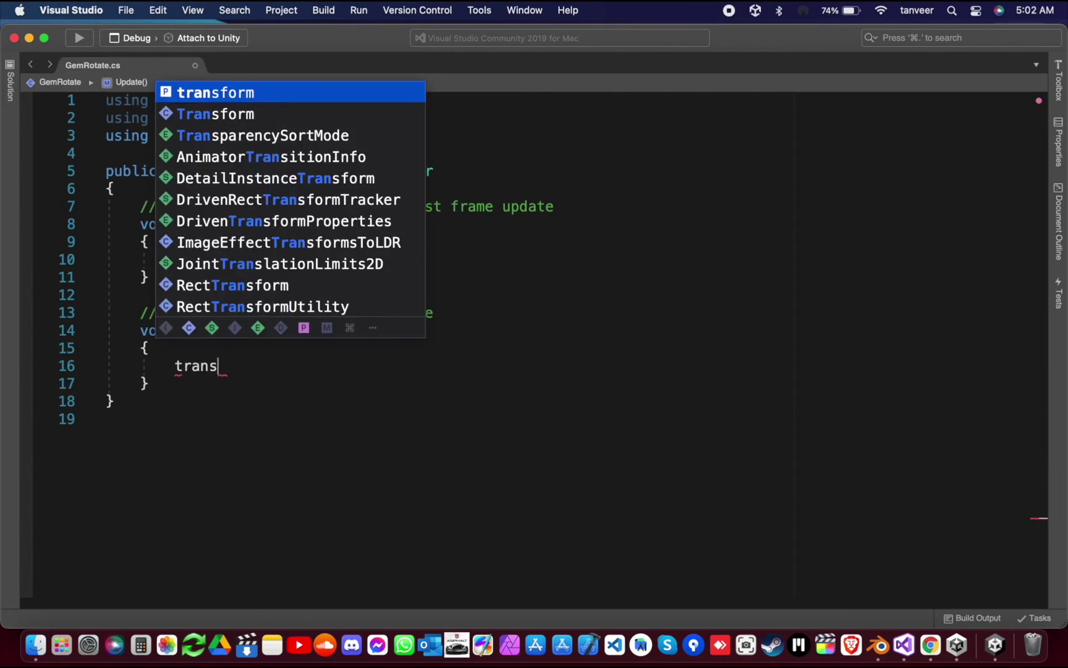
type("form.Rotat")
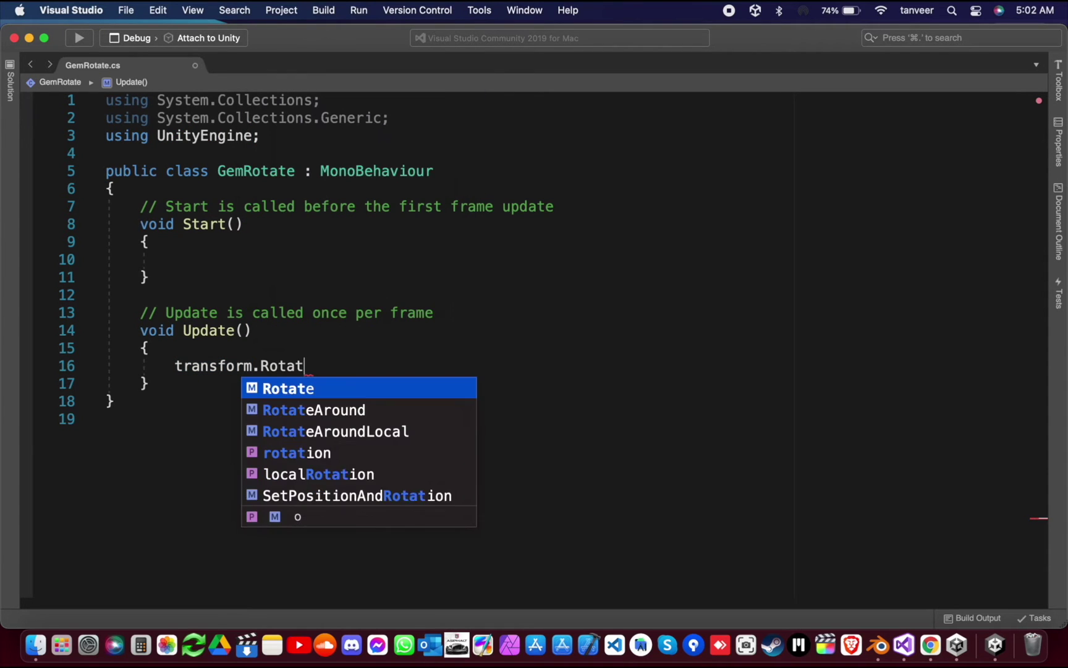
type("e(Vect")
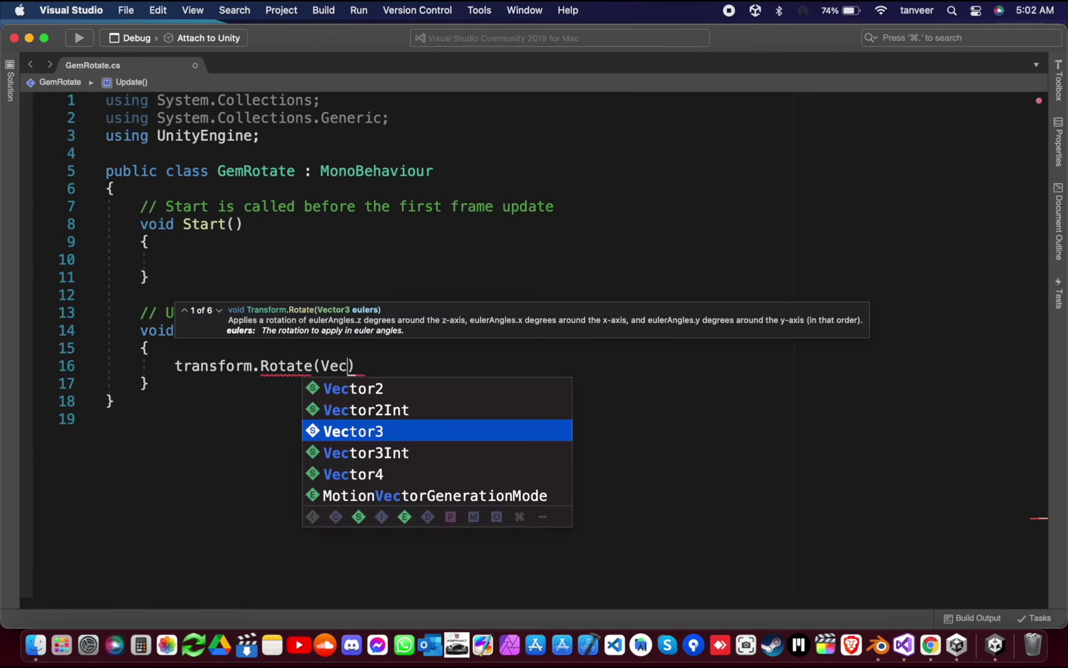
key("Return")
type(".")
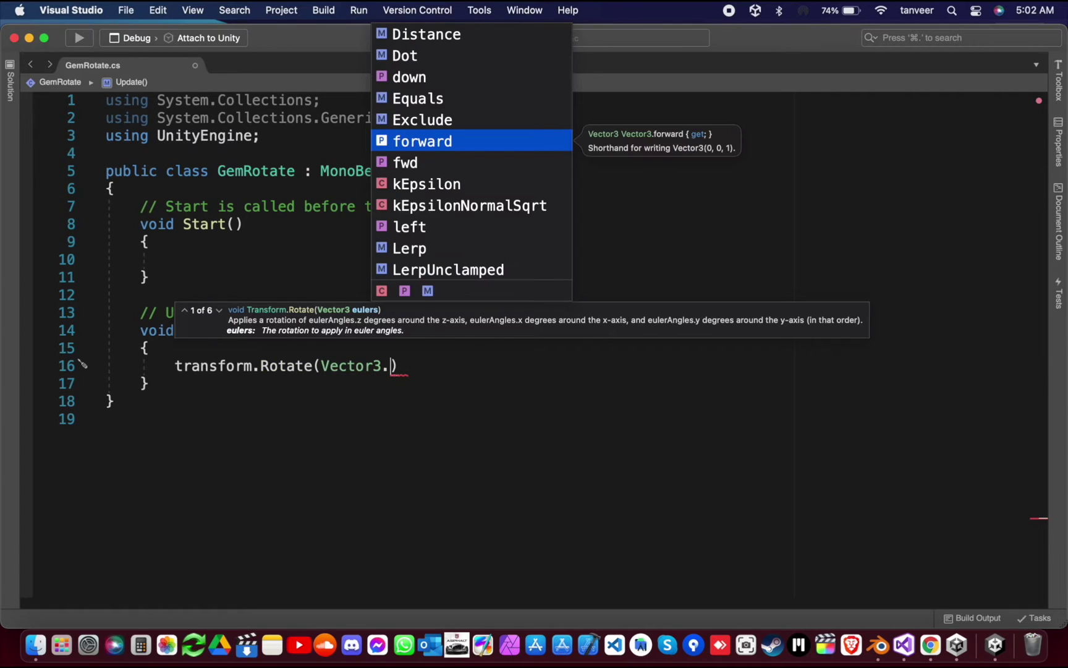
type("up);")
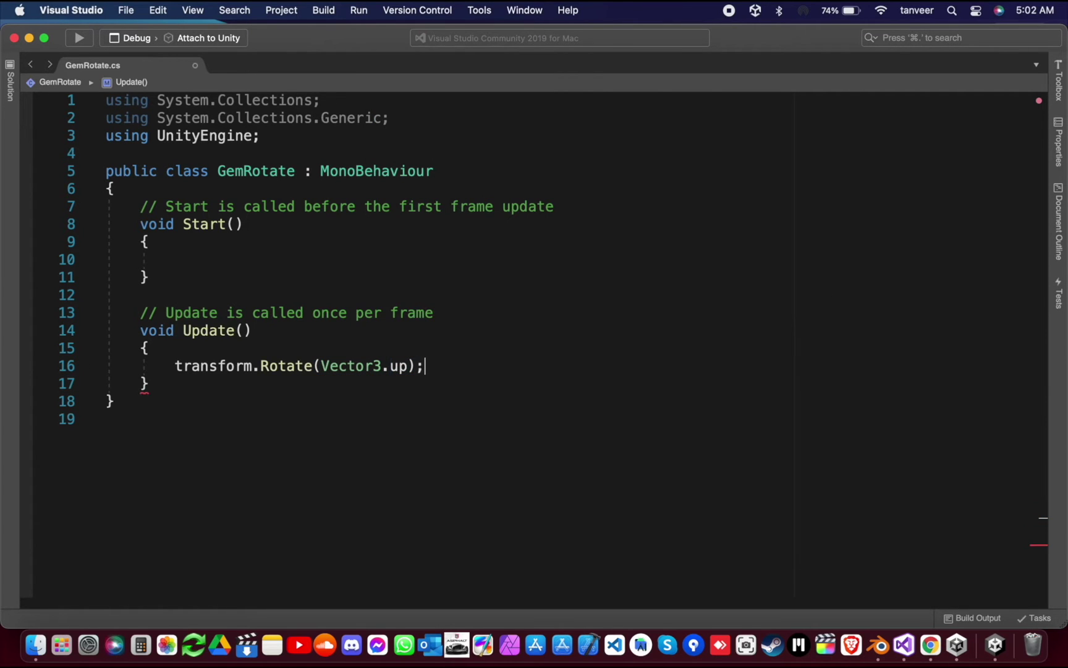
Step: Add a cube to the Unity scene
left_click(996, 647)
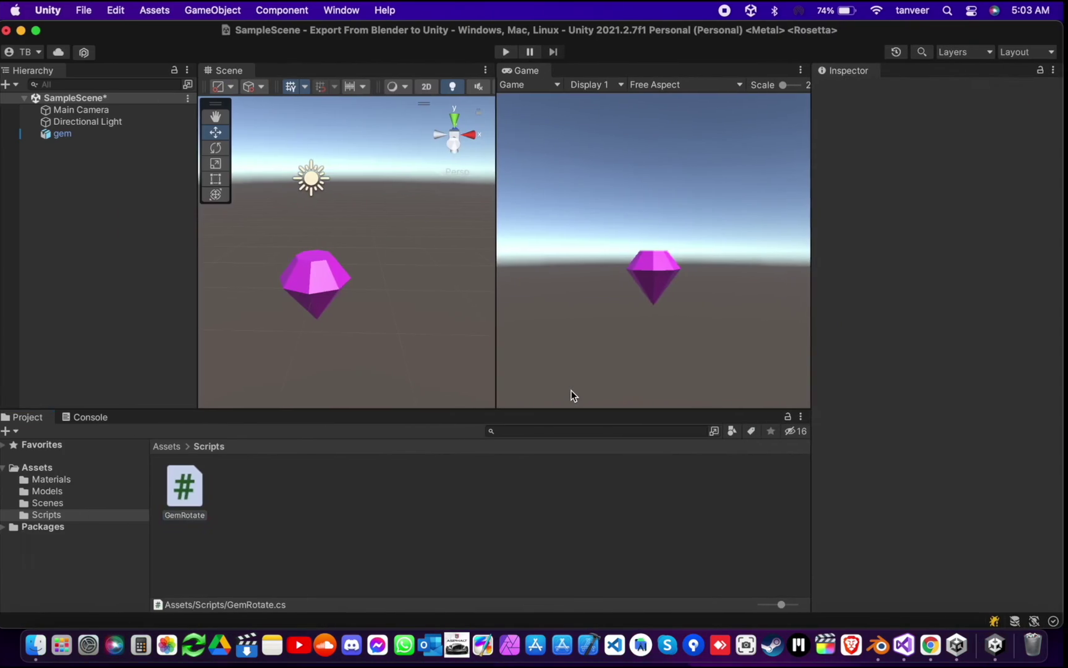
left_click(196, 14)
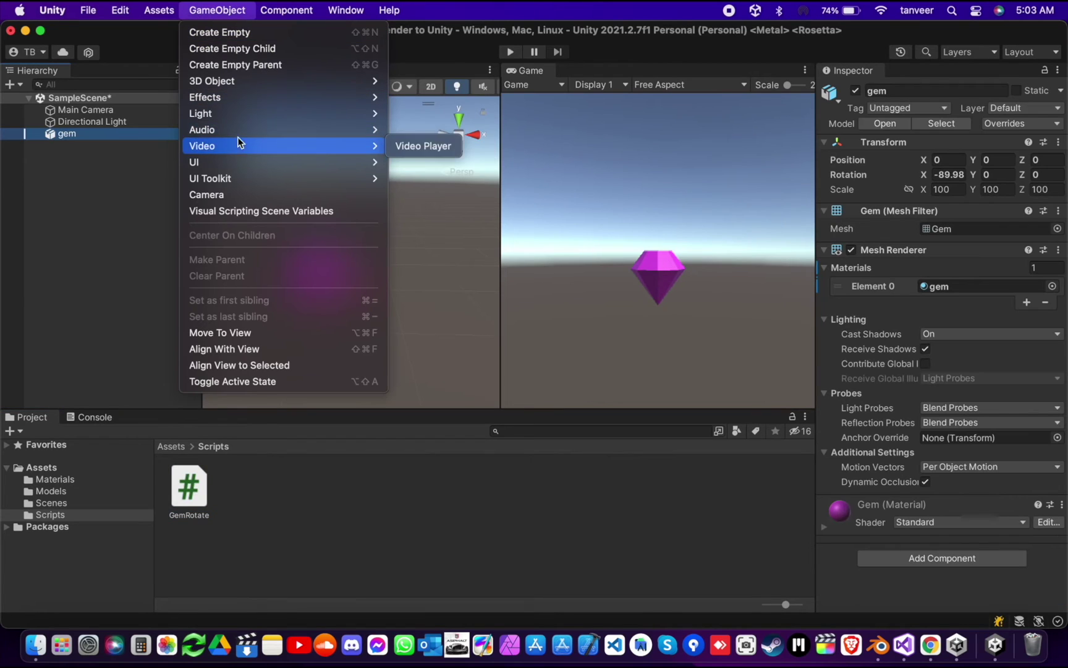
mouse_move(356, 81)
left_click(423, 81)
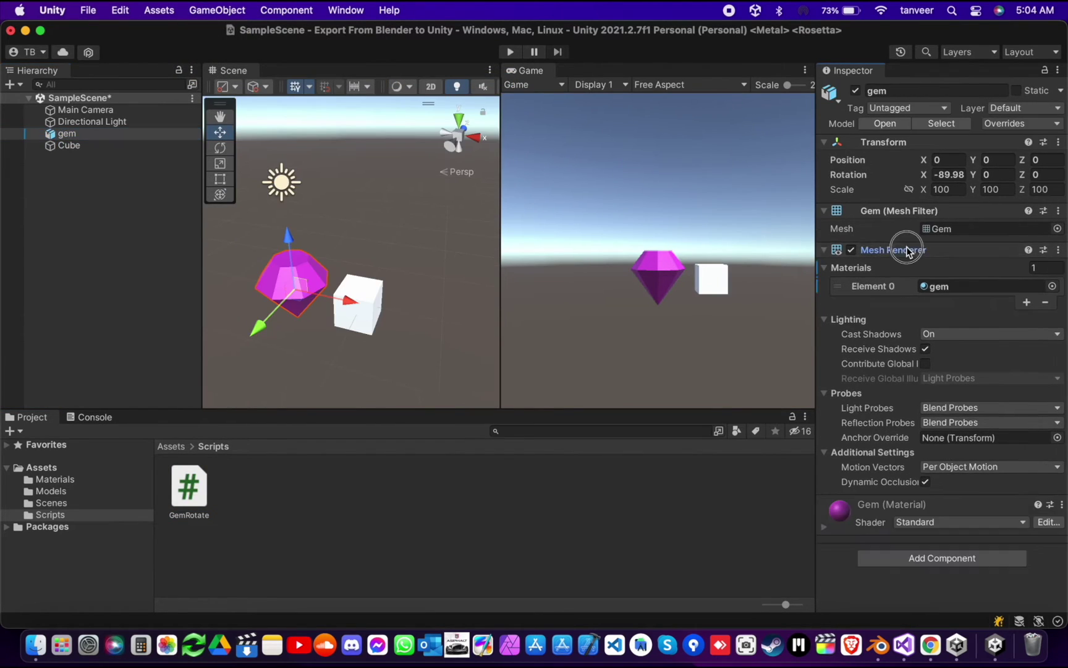
Step: Attach the GemRotate script to both the gem and the Cube
left_click(907, 249)
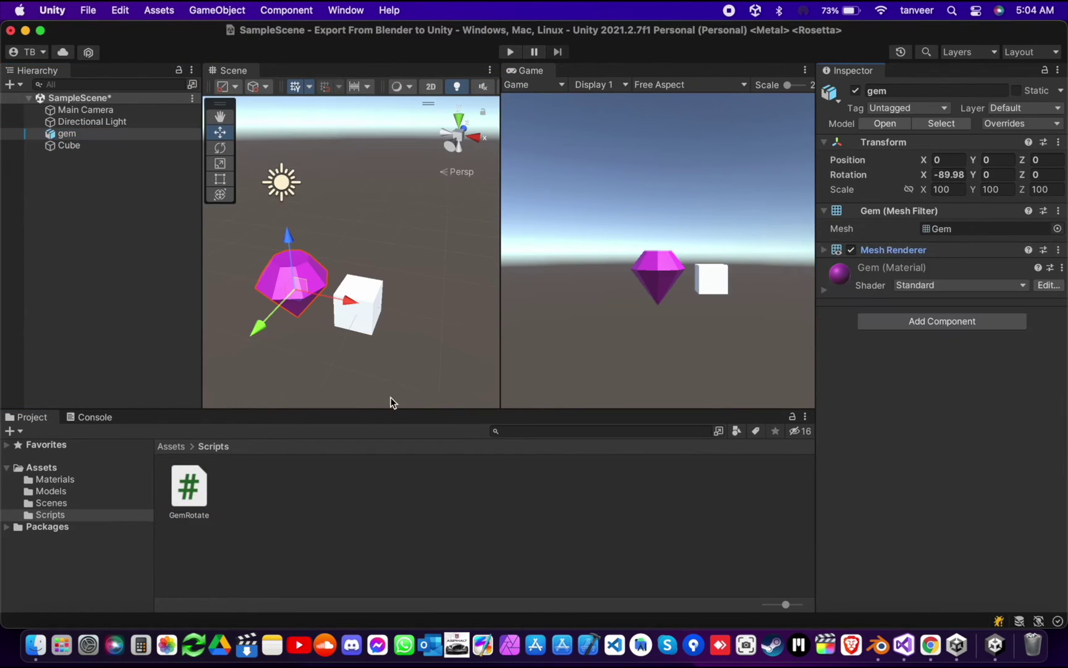
left_click_drag(185, 484, 933, 391)
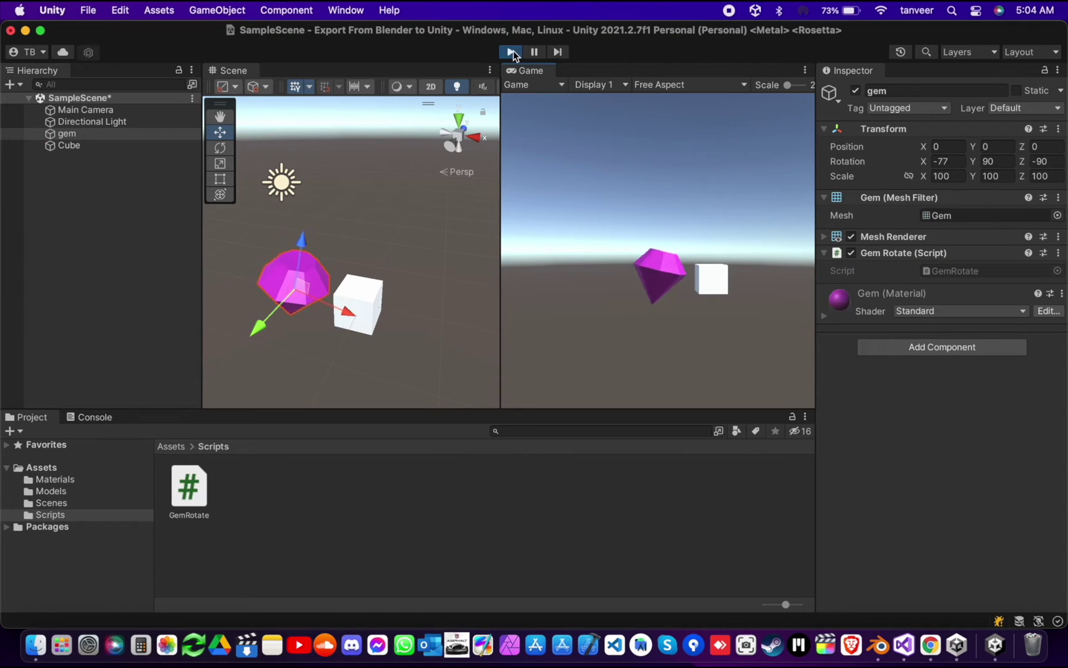
right_click(396, 246)
right_click_drag(396, 246, 376, 263)
left_click(117, 147)
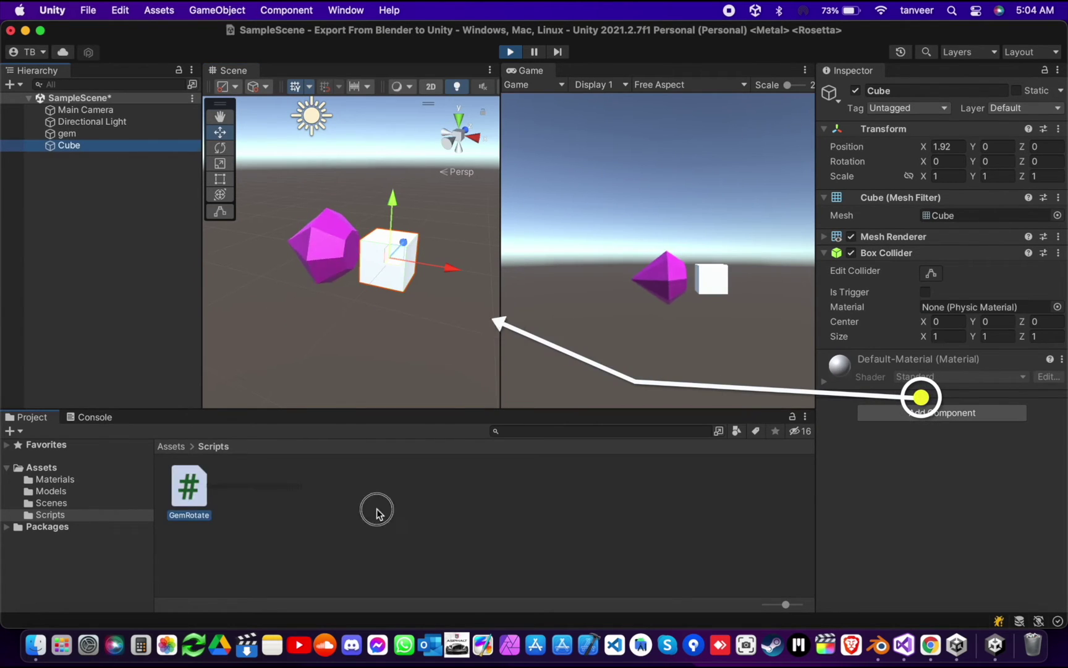
left_click_drag(864, 474, 880, 468)
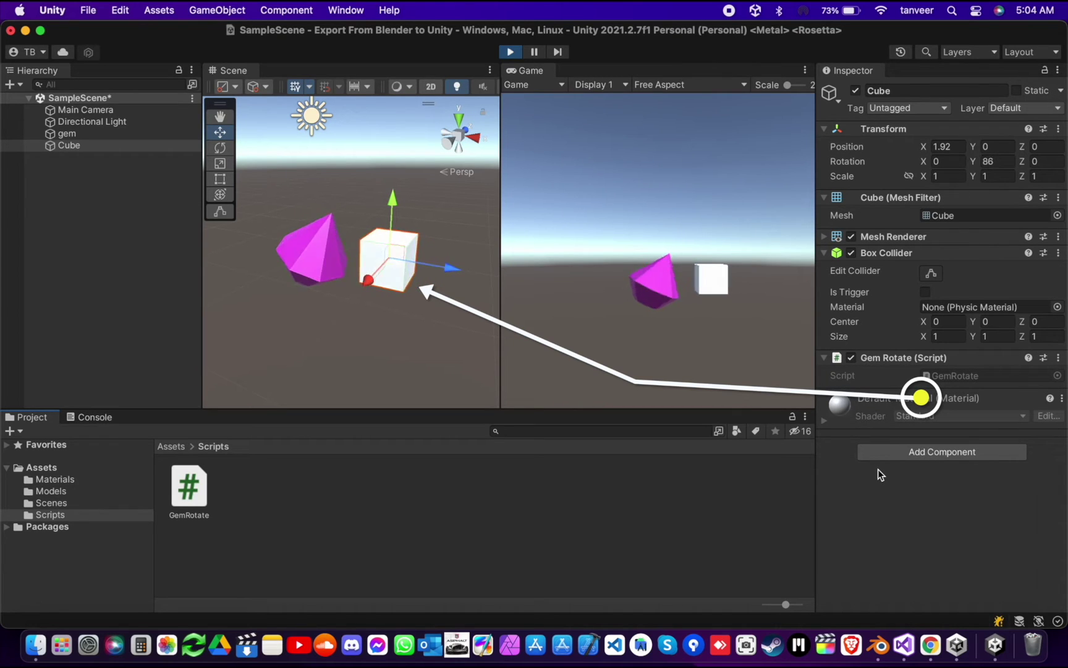
Step: Stop play mode and confirm the gem's scale is 100 on every axis
left_click(79, 135)
key("super+p")
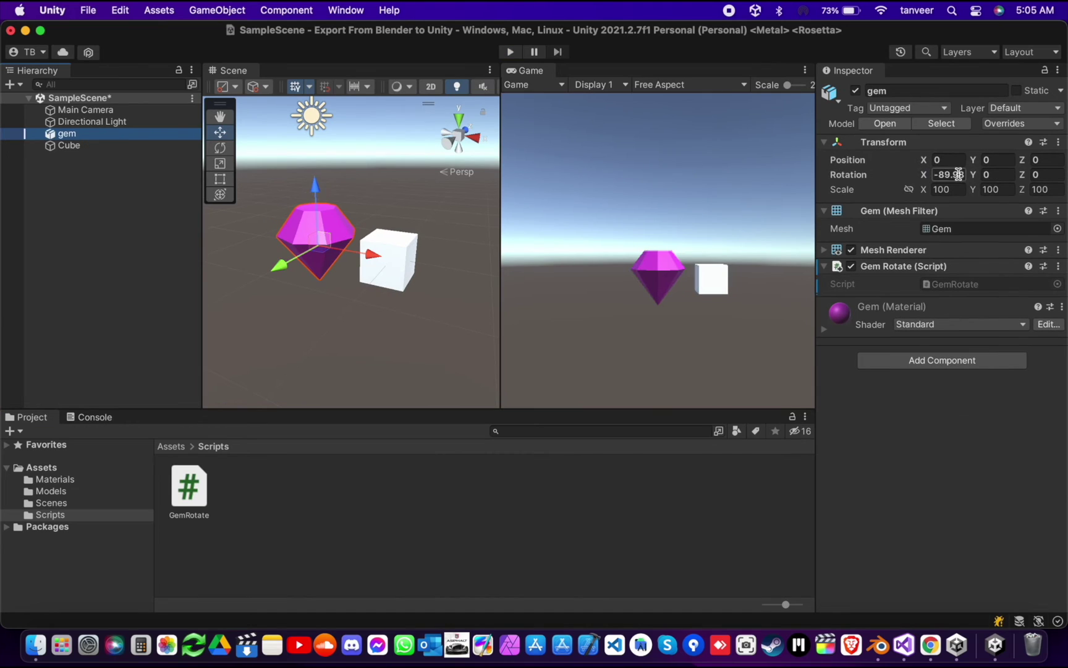
left_click(958, 189)
left_click(1043, 189)
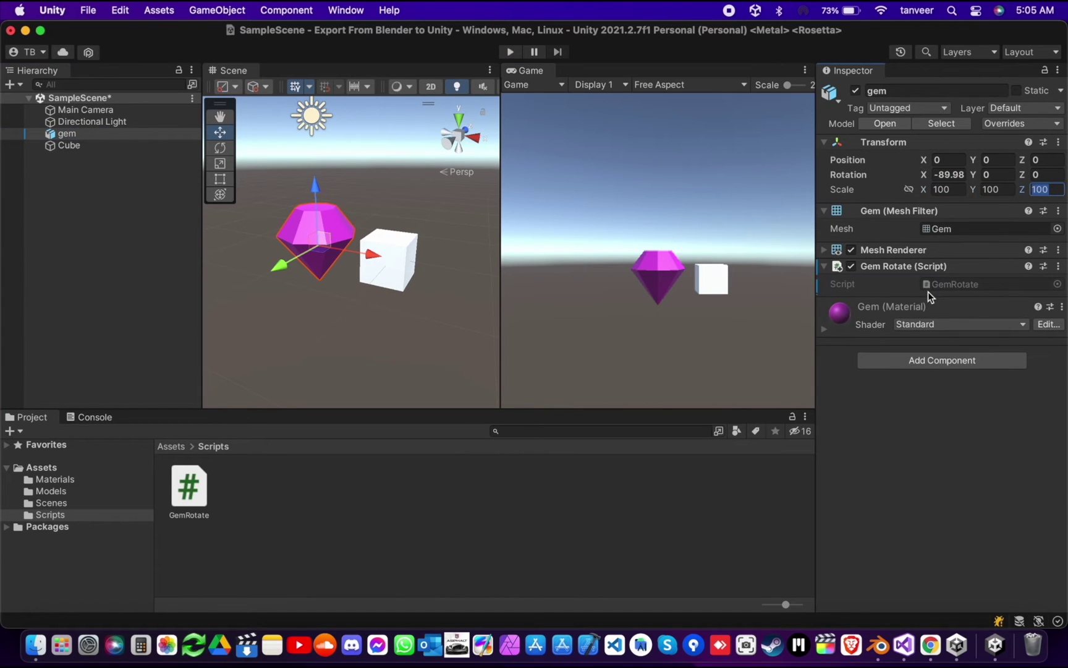
Step: Re-export the gem as gem.fbx to Assets/Models with Apply Transform enabled
left_click(882, 647)
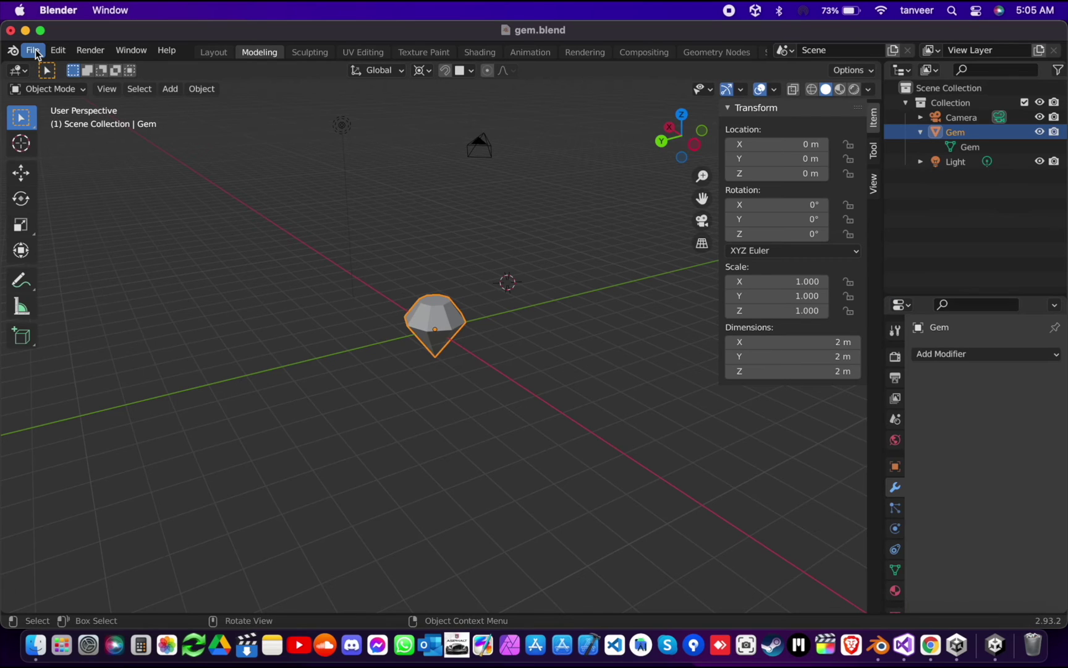
left_click(34, 51)
mouse_move(51, 269)
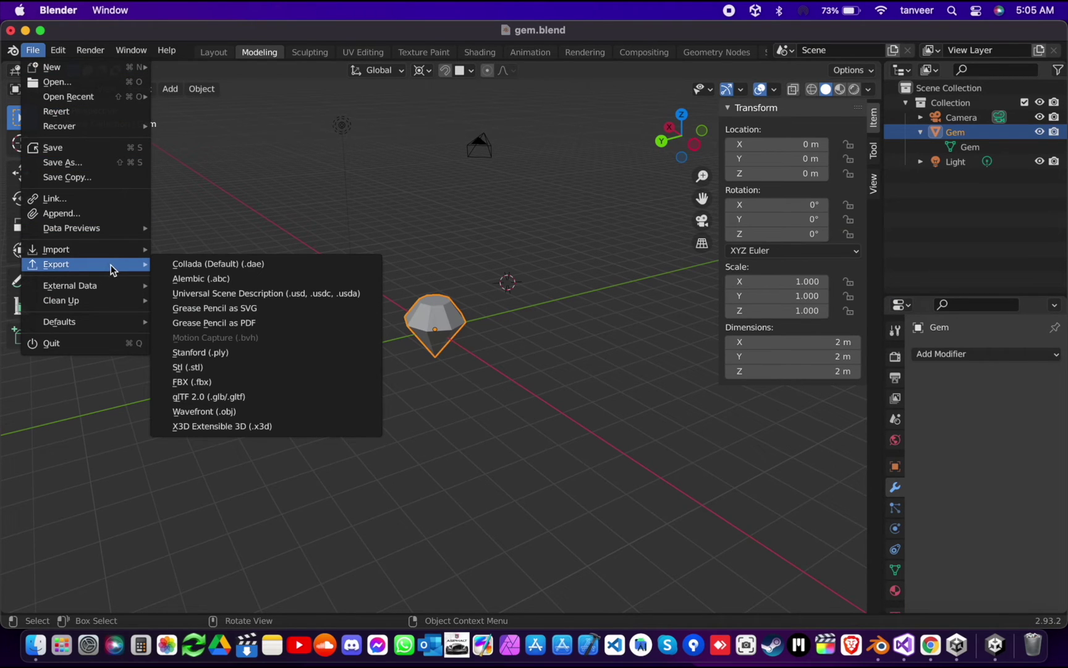
left_click(241, 381)
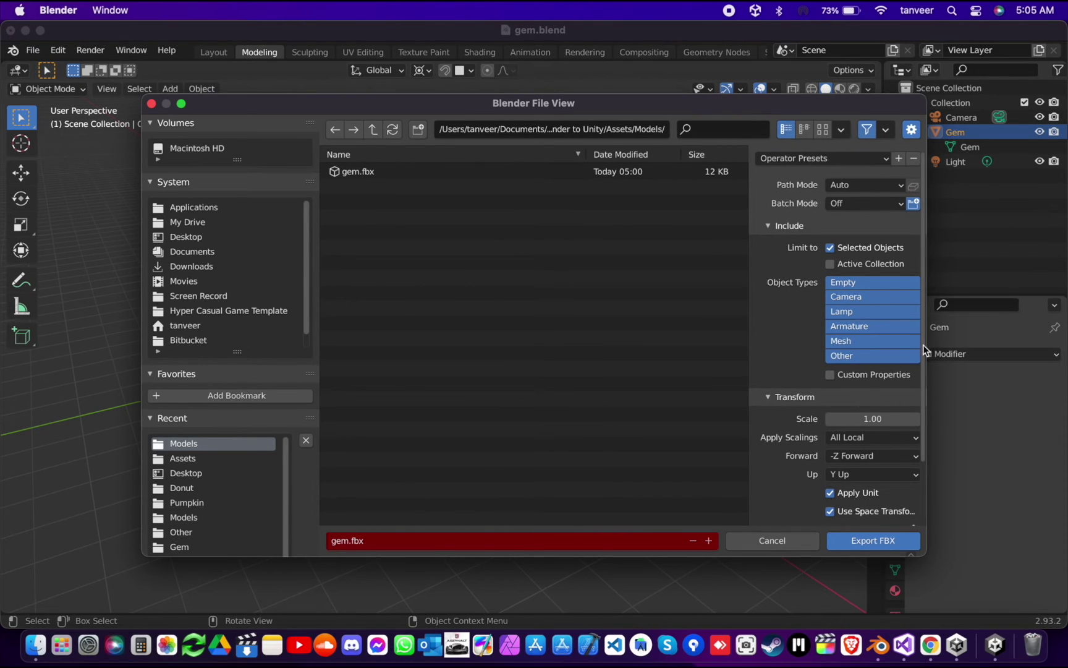
left_click_drag(924, 345, 918, 420)
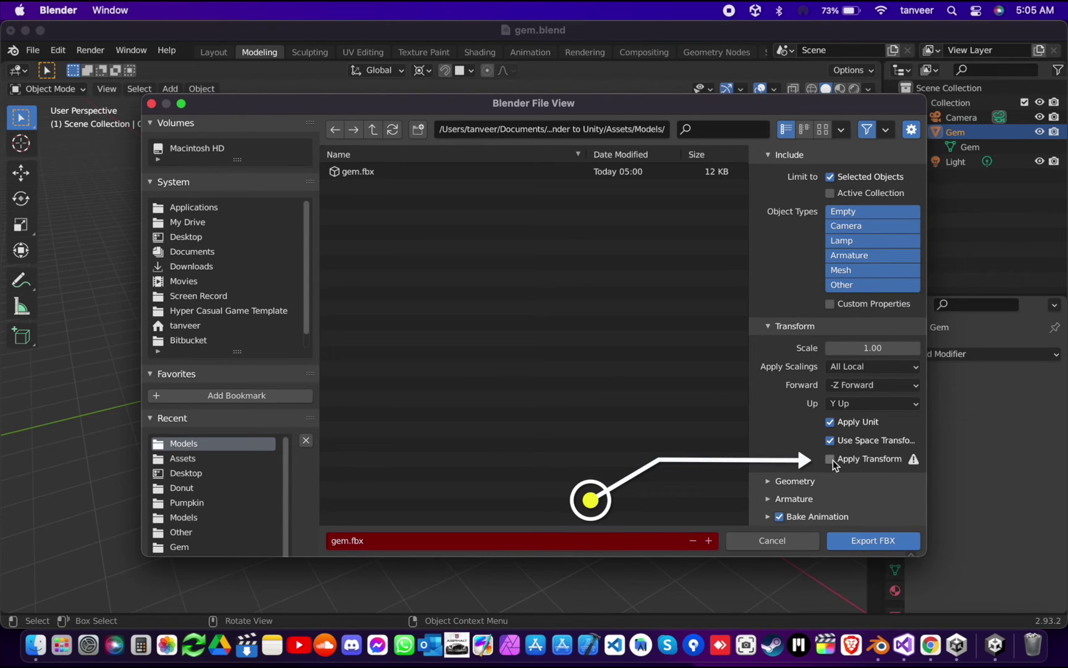
left_click(866, 540)
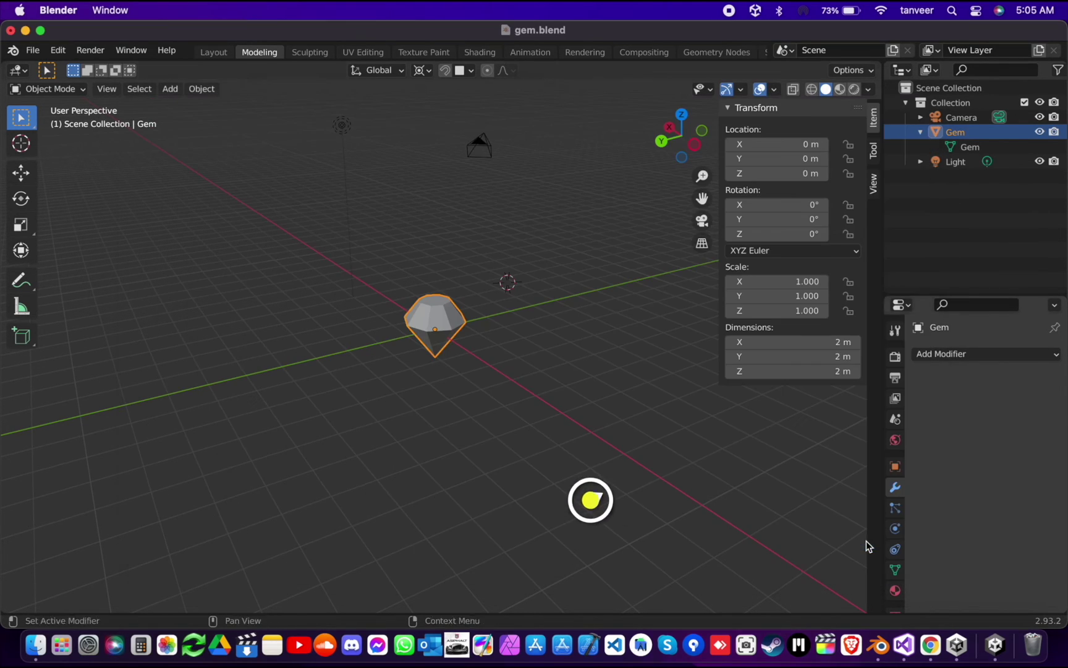
Step: Check the updated gem model in Models and reset the scene gem's Transform
left_click(996, 646)
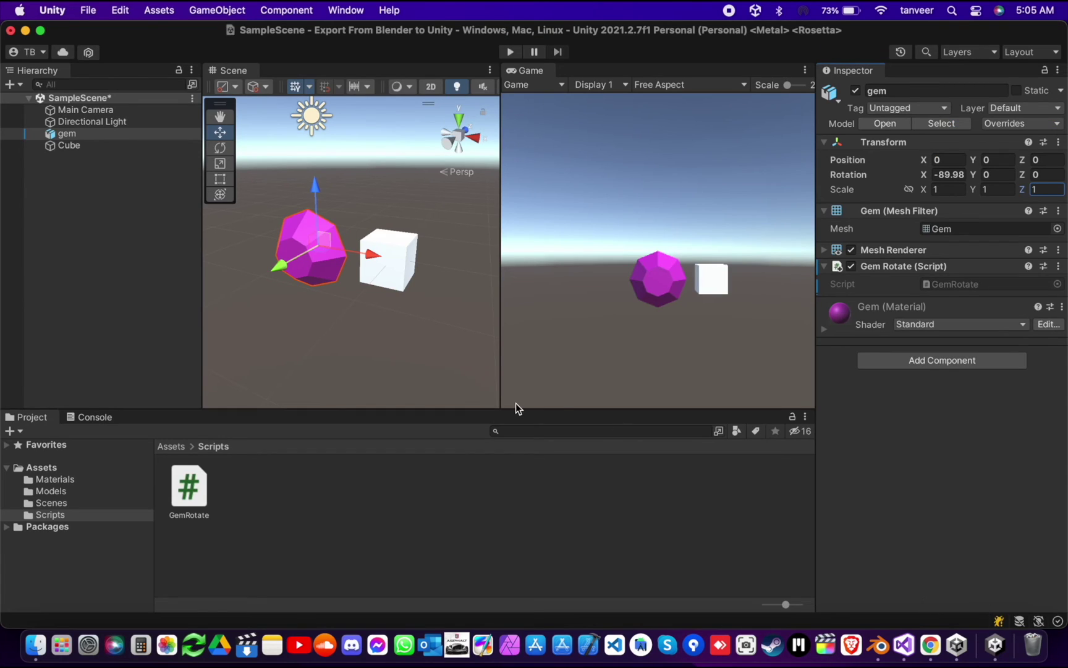
left_click(52, 492)
left_click(188, 484)
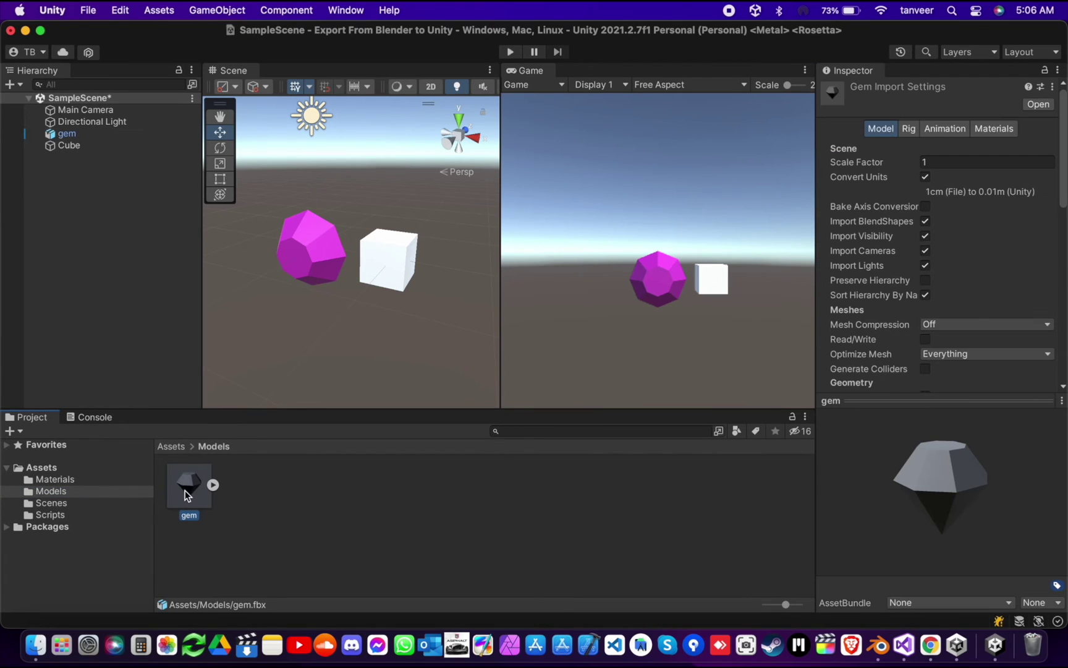
left_click(61, 133)
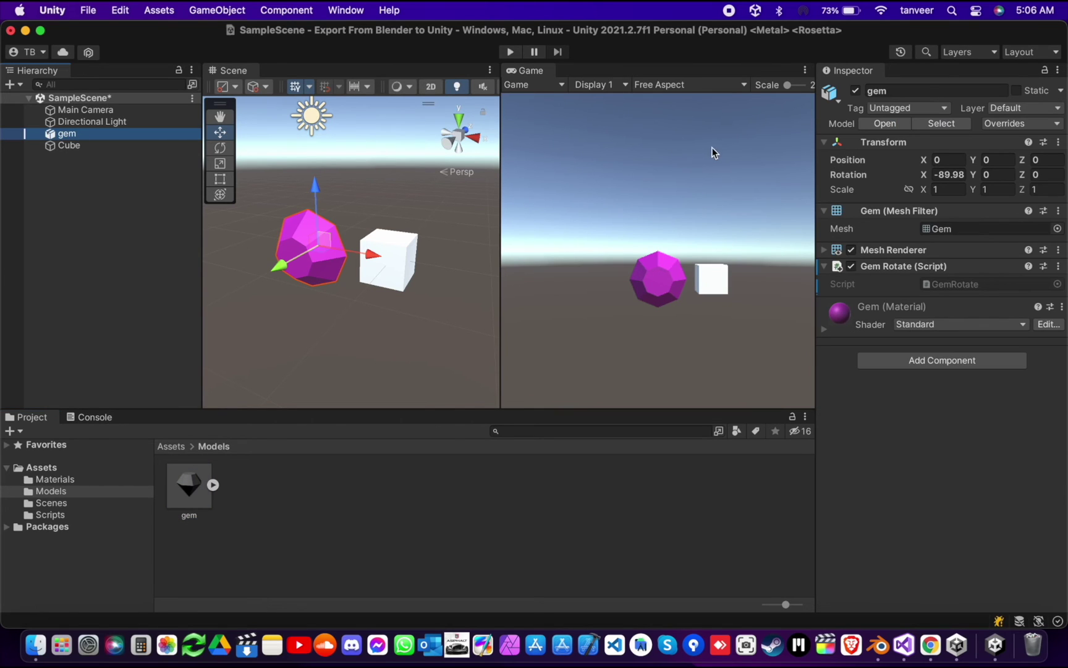
left_click(1058, 142)
left_click(975, 162)
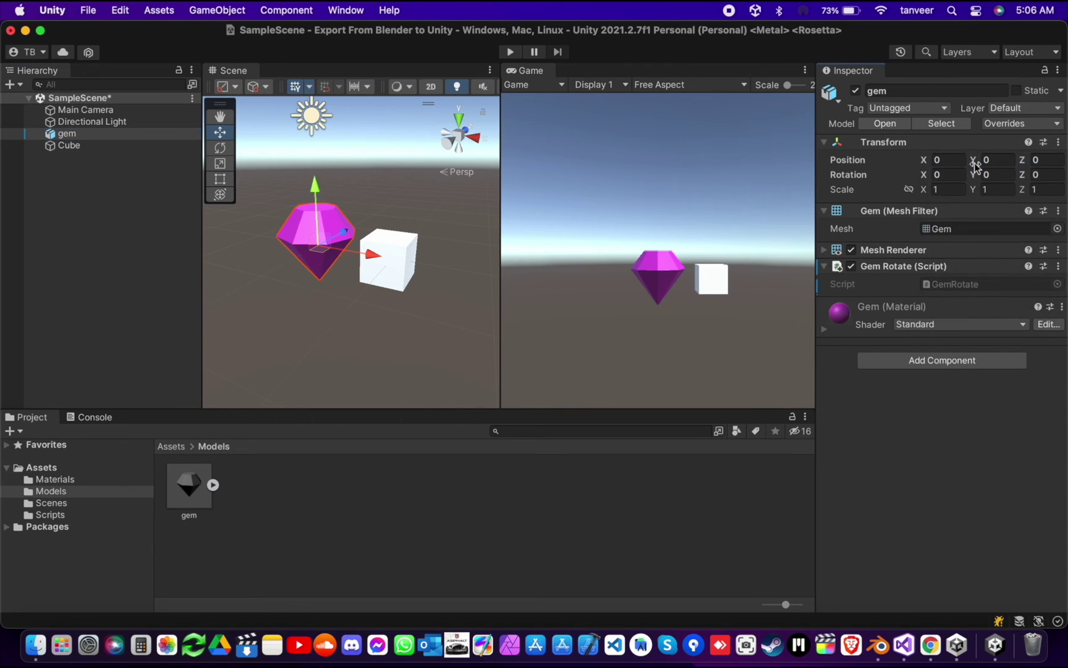
Step: Replace the old gem with a fresh gem instance dragged from Models
key("super+BackSpace")
left_click_drag(189, 485, 86, 228)
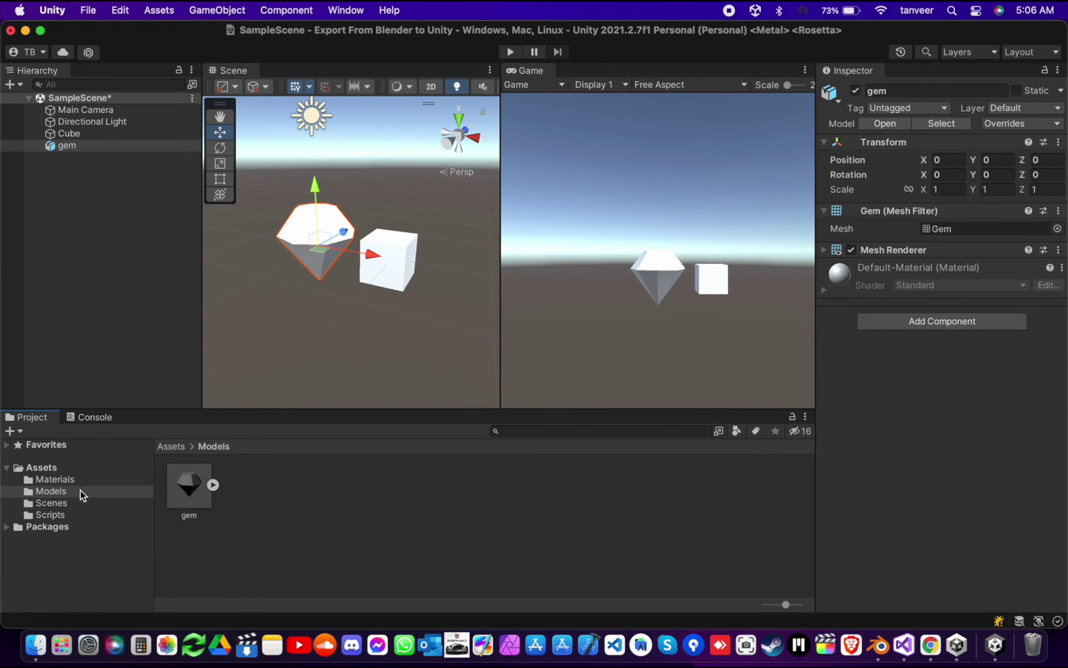
left_click(989, 189)
Step: Apply the purple gem material to the new gem and the Cube
left_click(56, 479)
left_click_drag(188, 485, 406, 284)
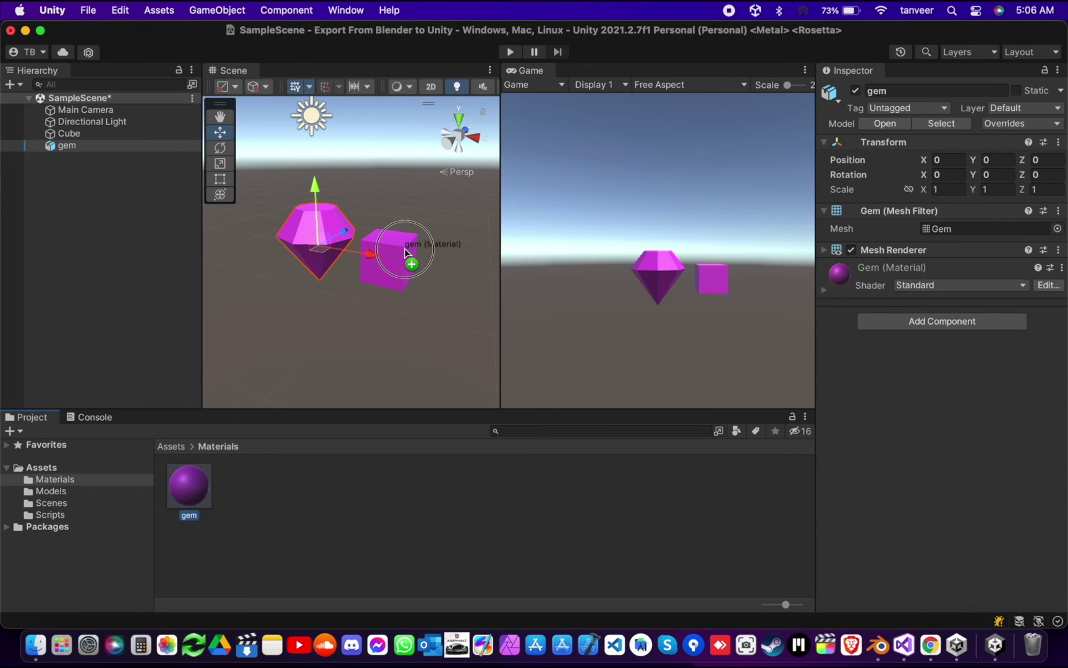
left_click_drag(405, 248, 403, 250)
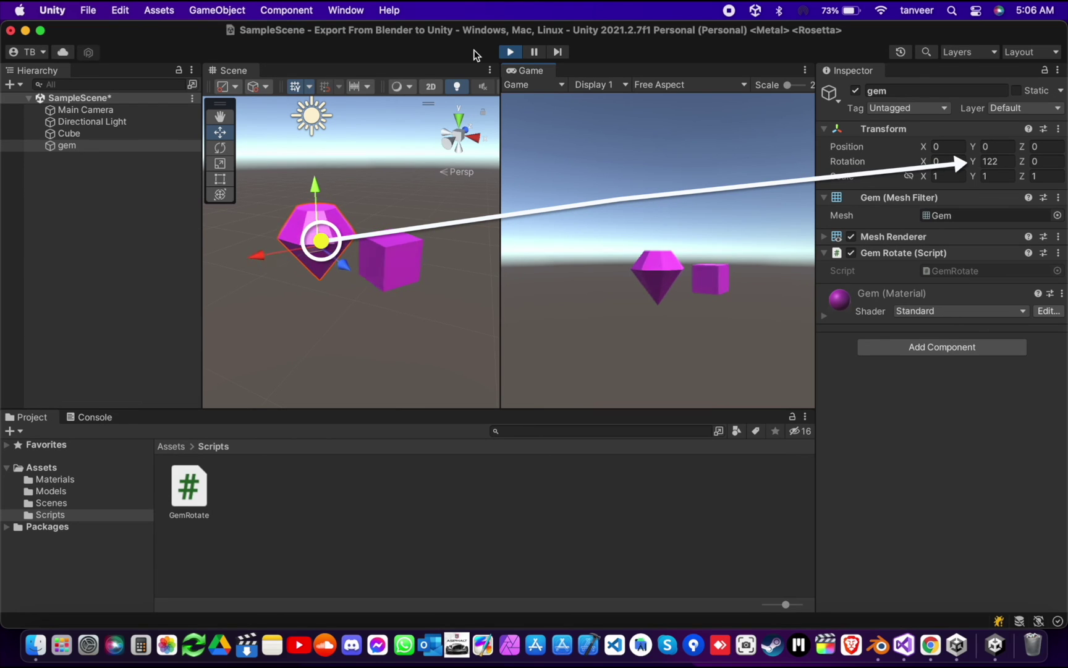
left_click(75, 135)
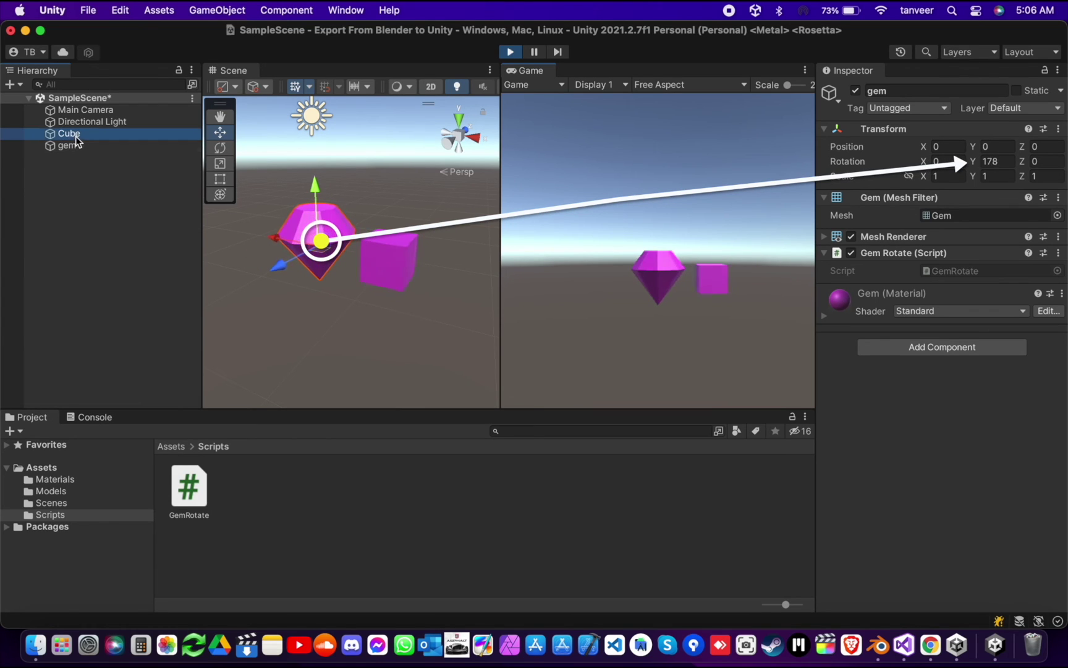
left_click(69, 146)
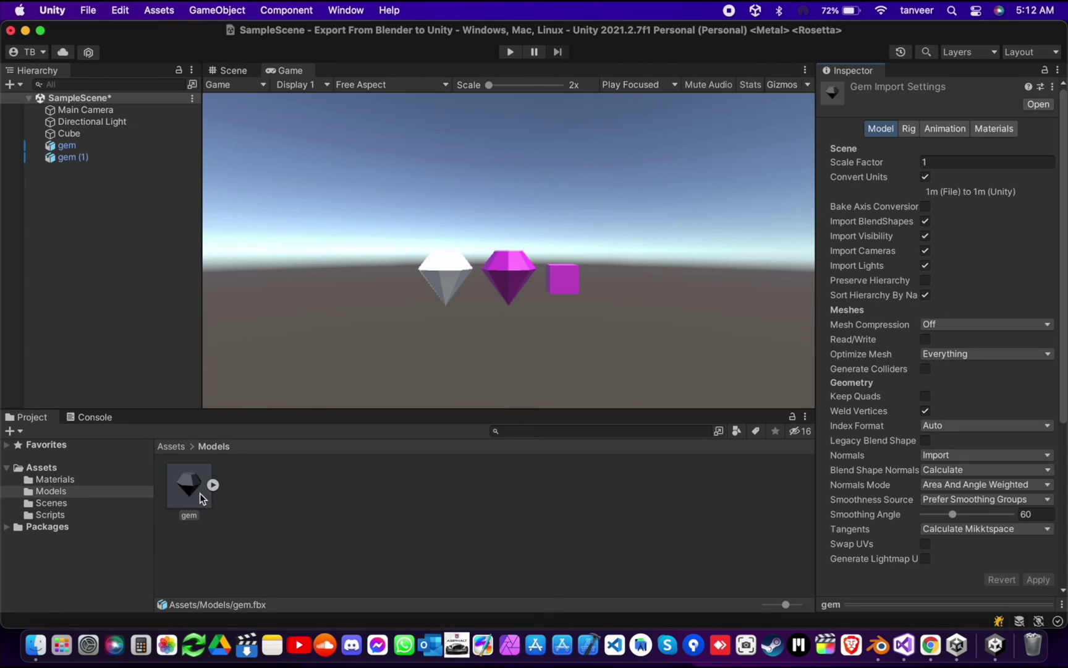
Step: Set the gem model's Rig Animation Type to None and apply
left_click(214, 485)
left_click(241, 488)
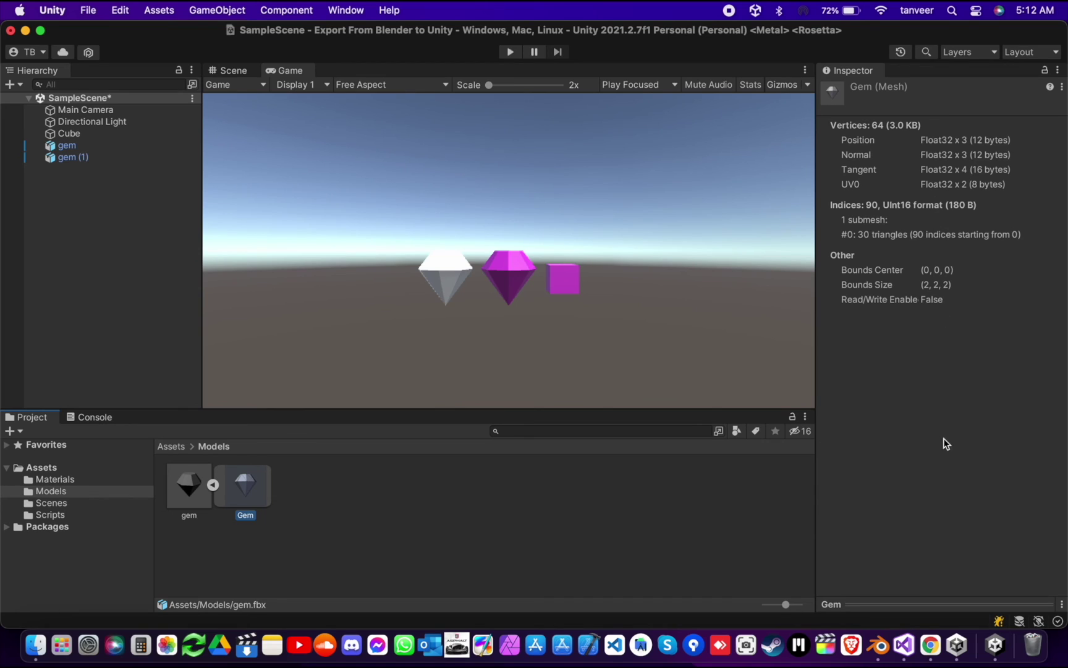
left_click(212, 485)
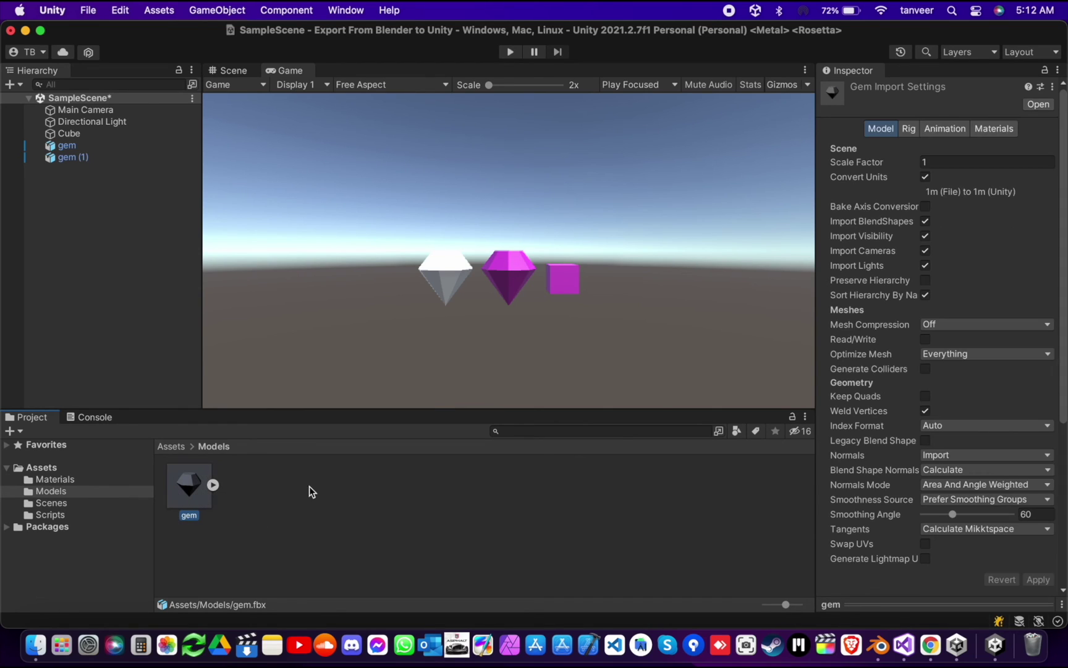
left_click(909, 129)
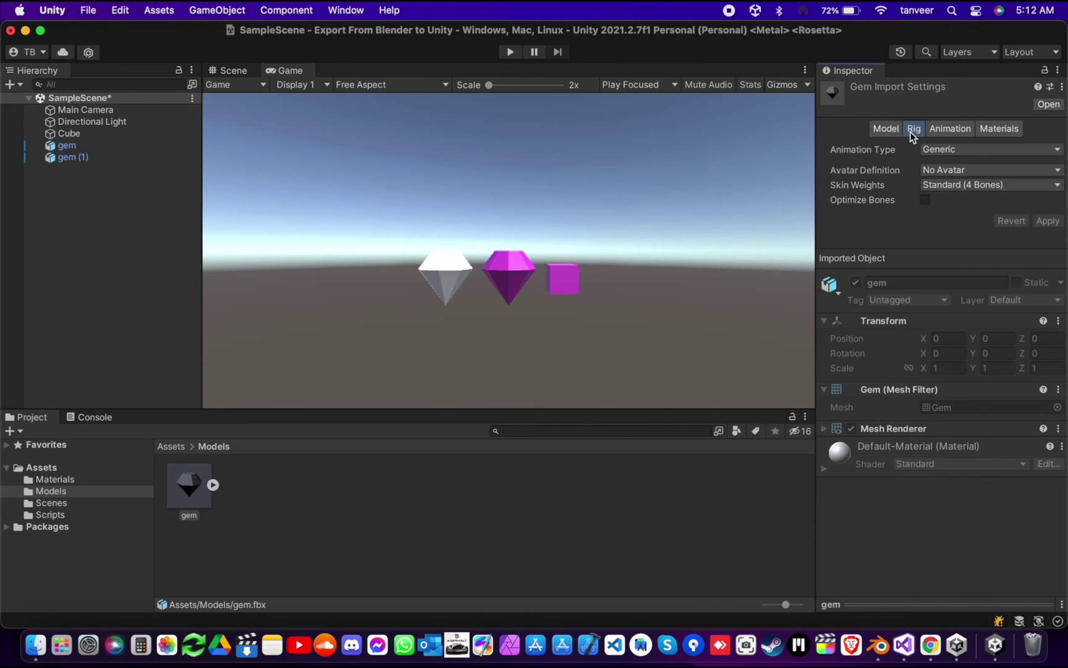
left_click(959, 149)
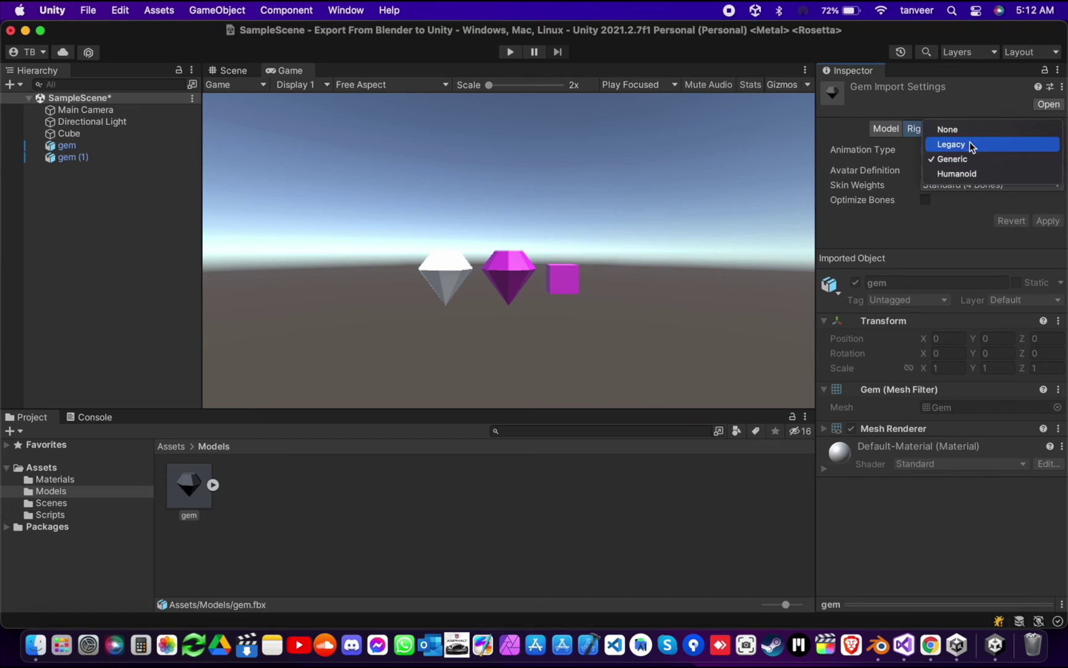
left_click(971, 131)
left_click(1046, 192)
Step: Turn off Import Animation for the gem model and apply
left_click(954, 129)
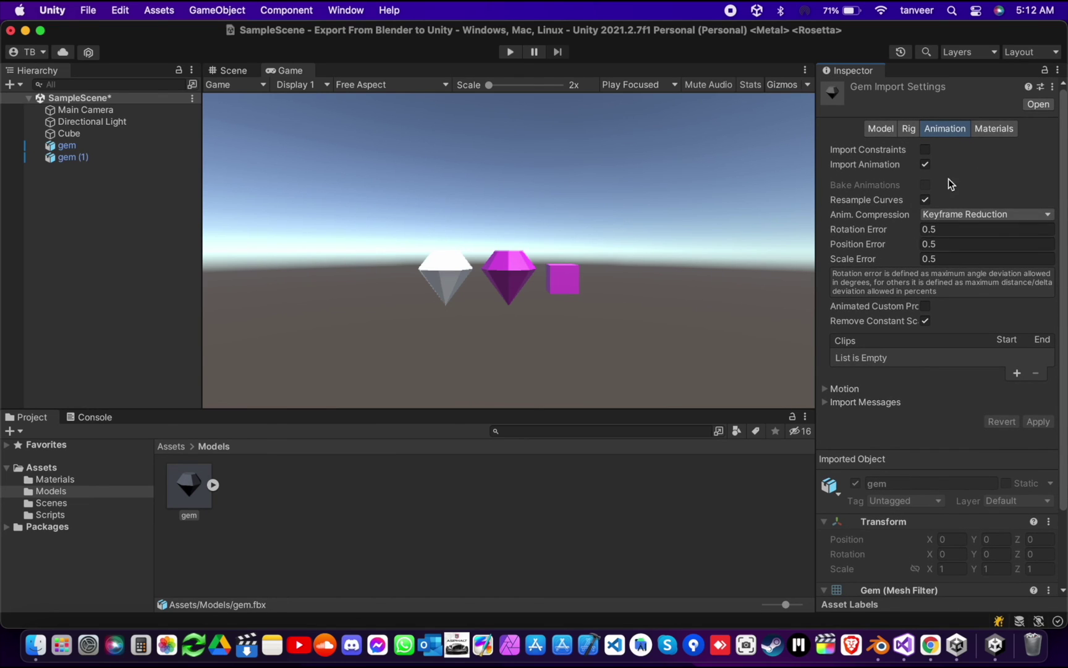
left_click(926, 166)
left_click(1045, 186)
Step: Set the gem model's Material Creation Mode to None and apply
left_click(1005, 130)
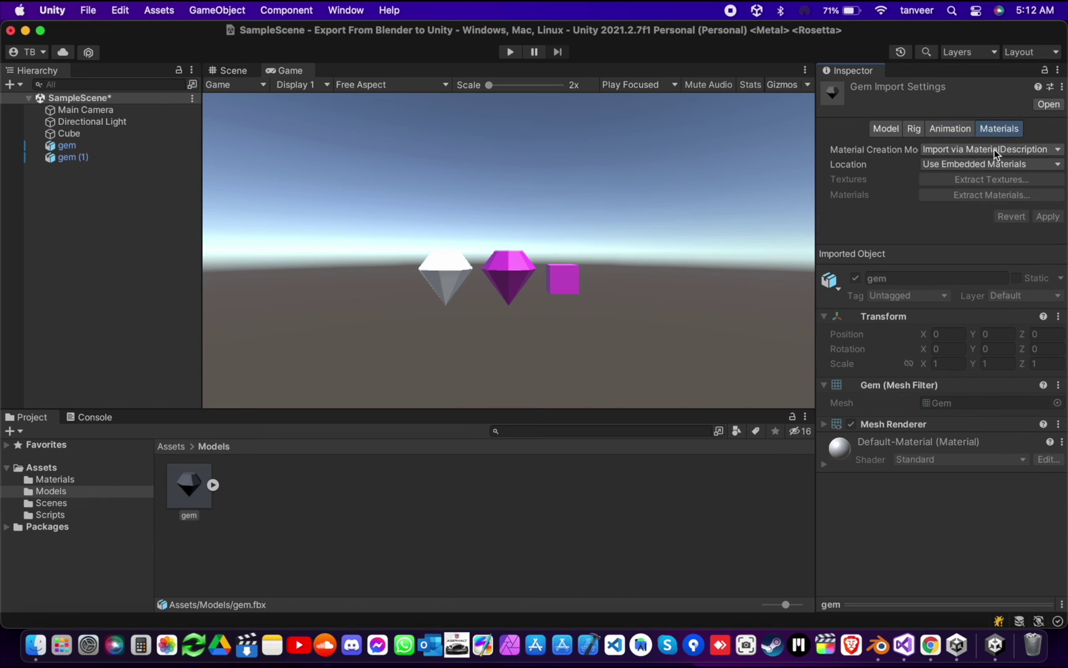
left_click(989, 149)
left_click(964, 131)
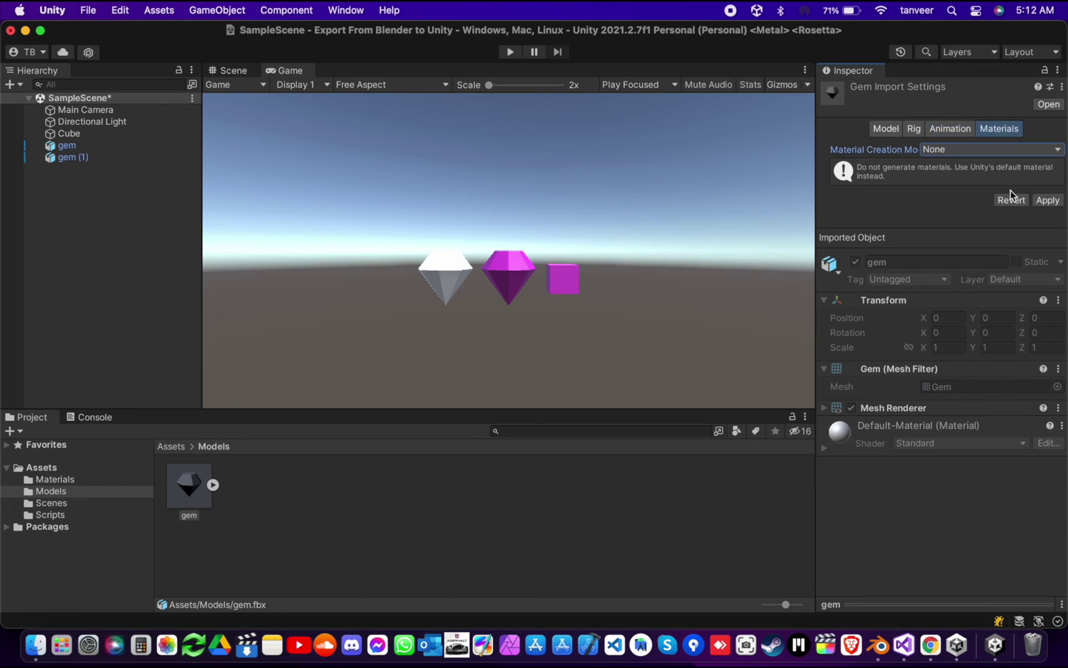
left_click(1048, 200)
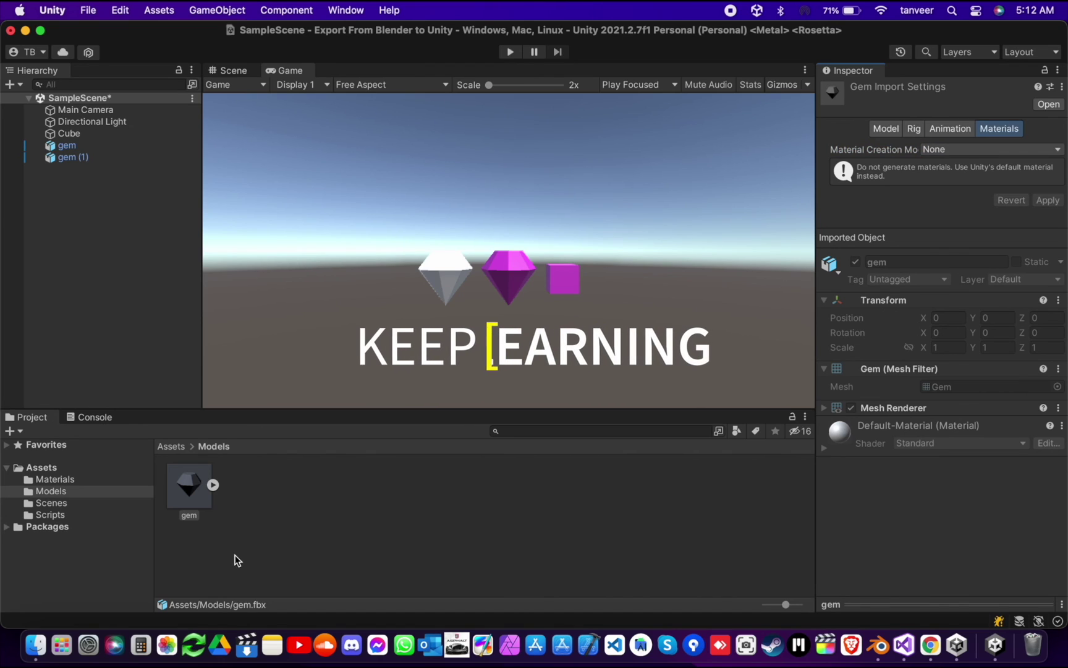